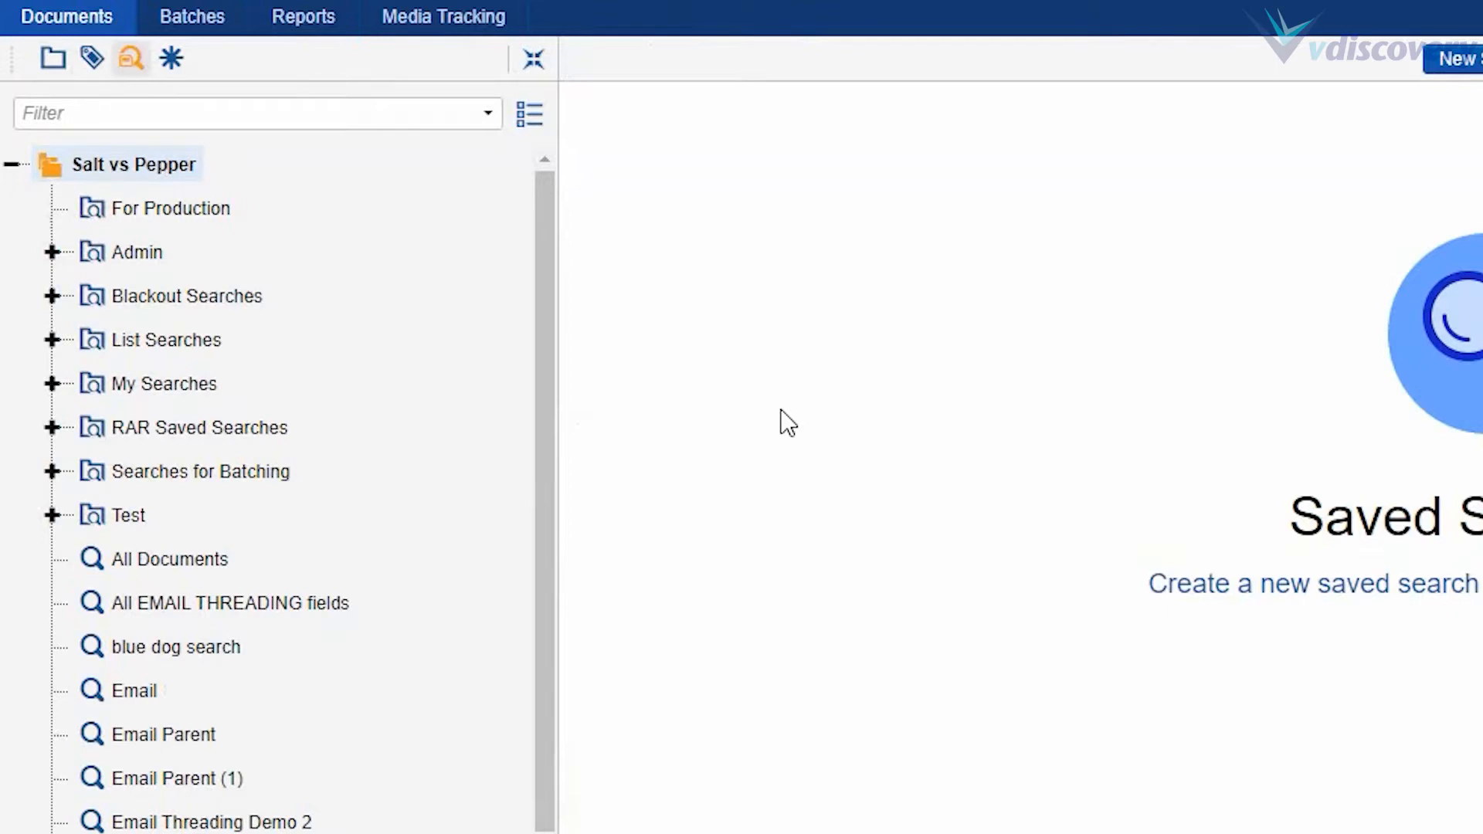
# Create a new saved search named "Priv Log" with Public as its owner
pyautogui.click(203, 218)
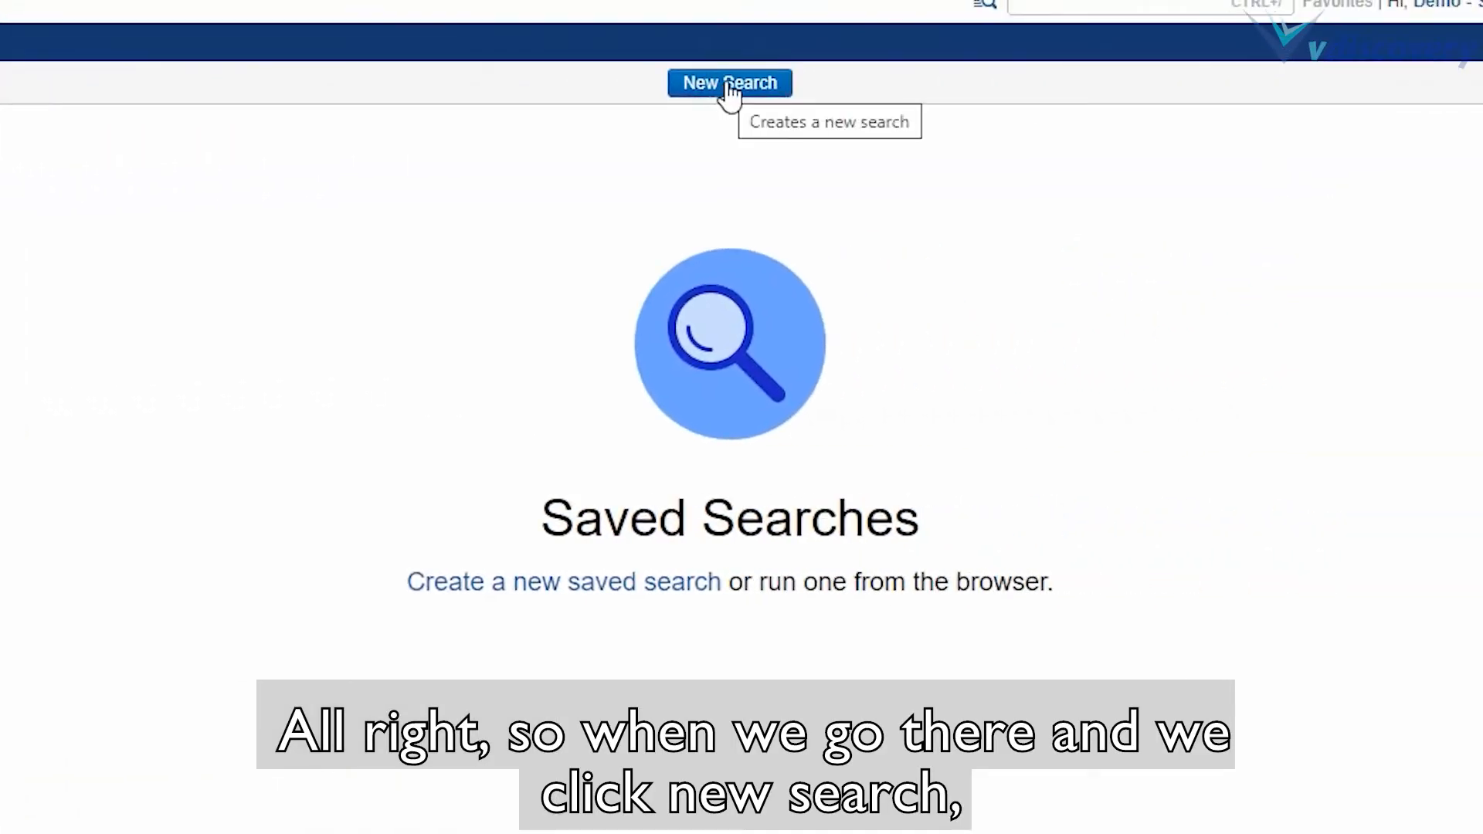
pyautogui.click(1061, 71)
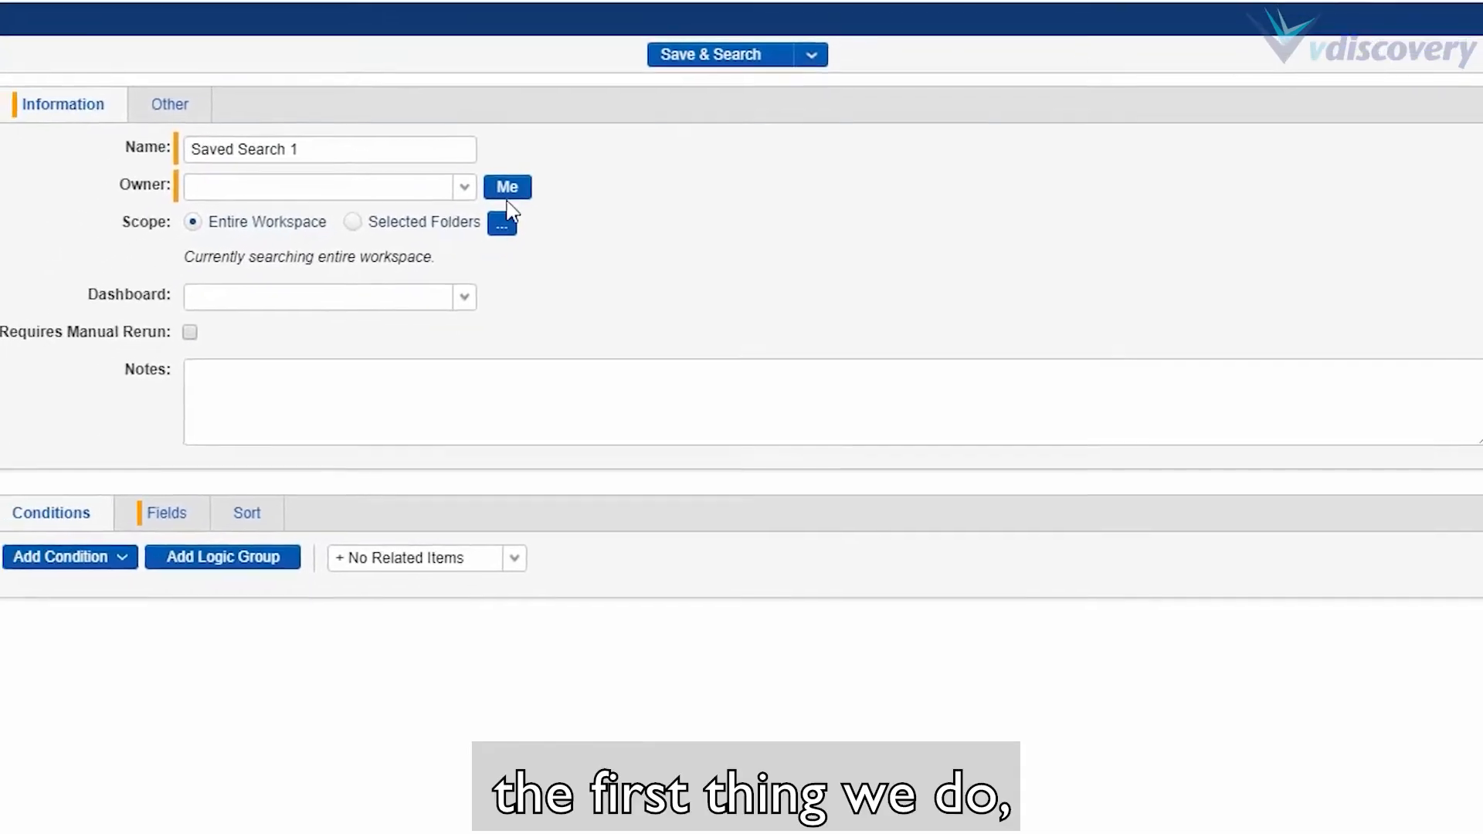
pyautogui.click(411, 233)
pyautogui.click(308, 210)
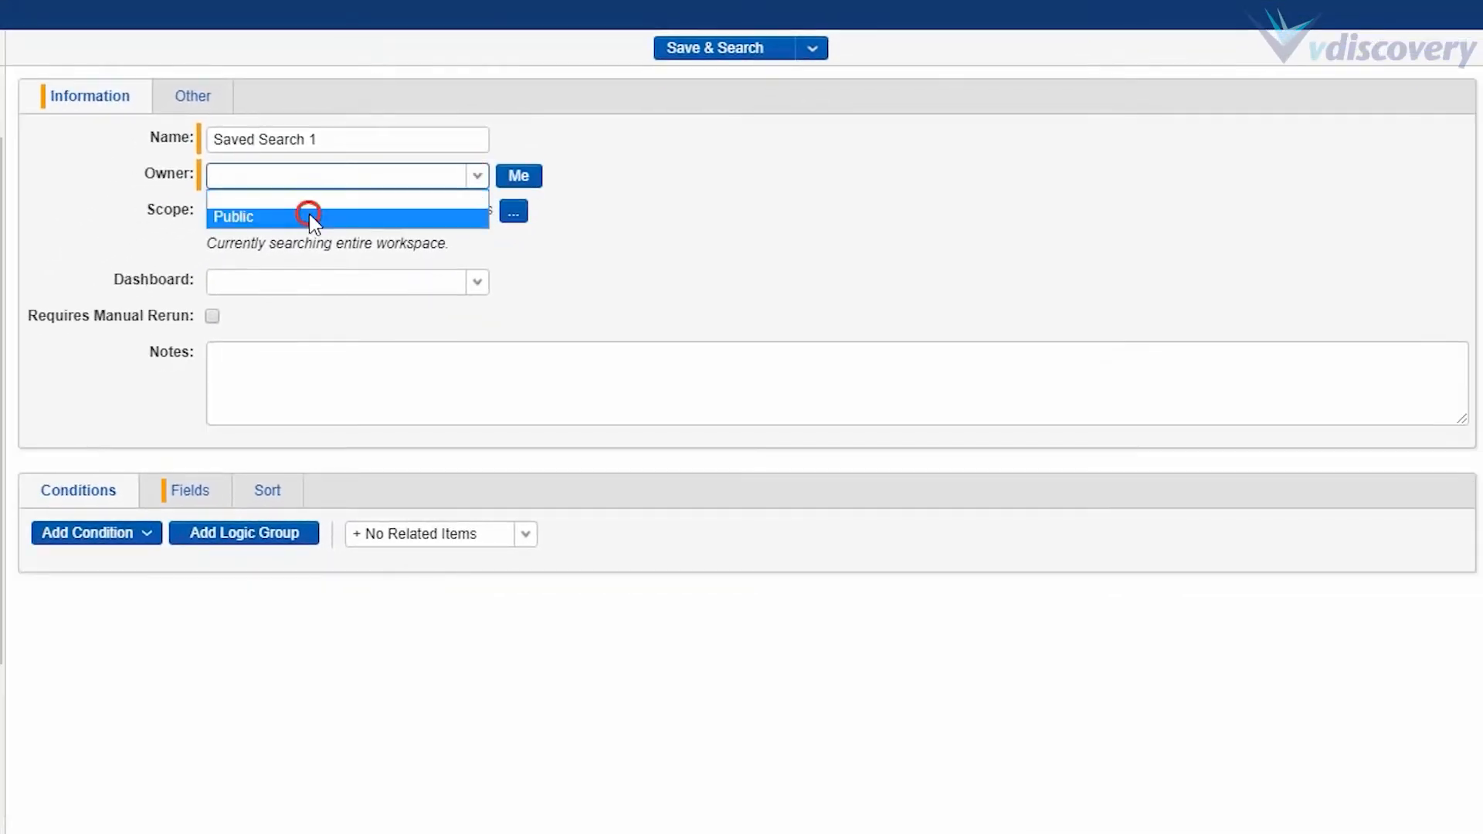
pyautogui.tripleClick(355, 142)
pyautogui.write('Pr')
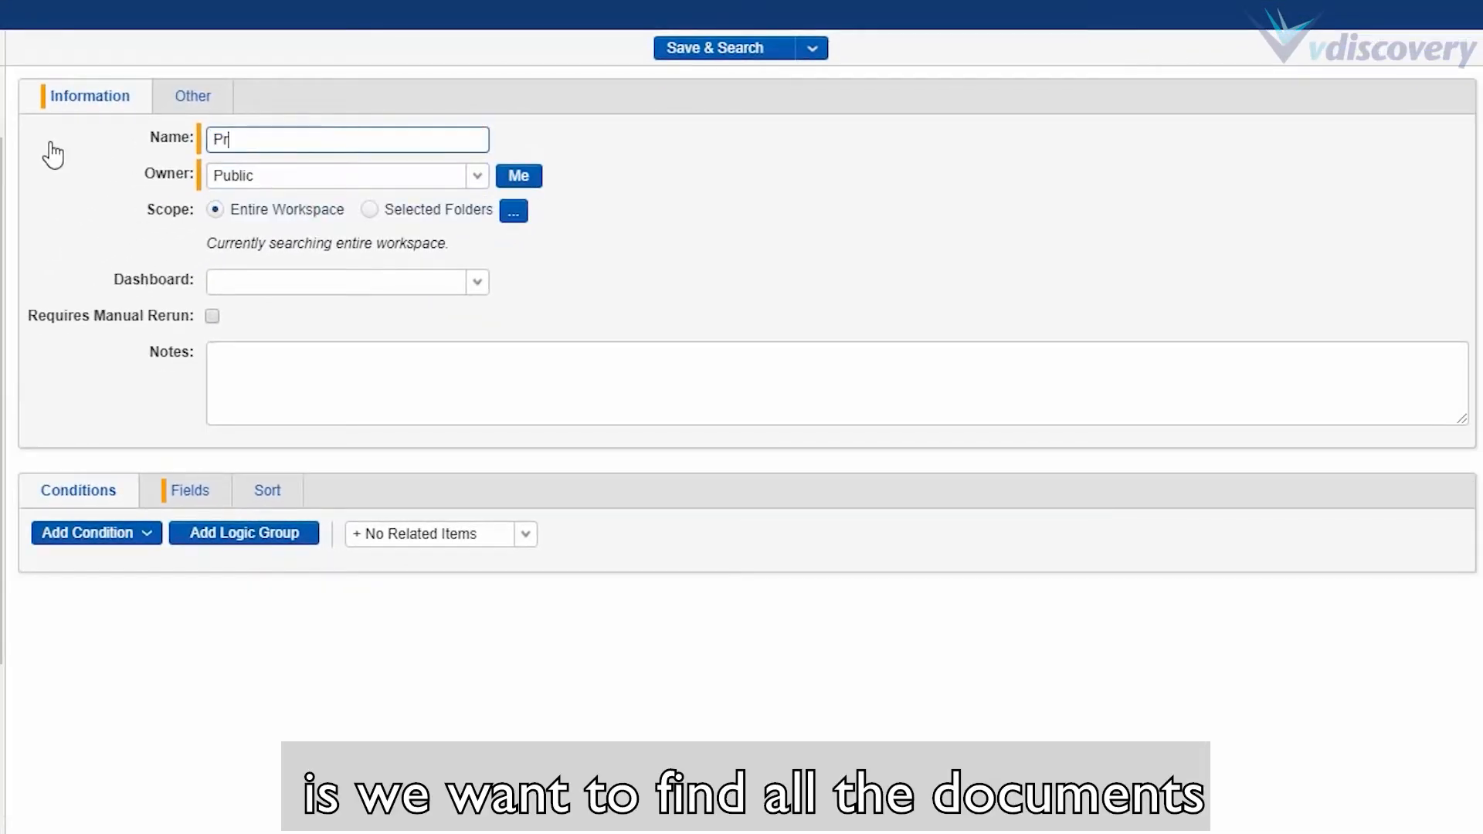
pyautogui.write('iv Lo')
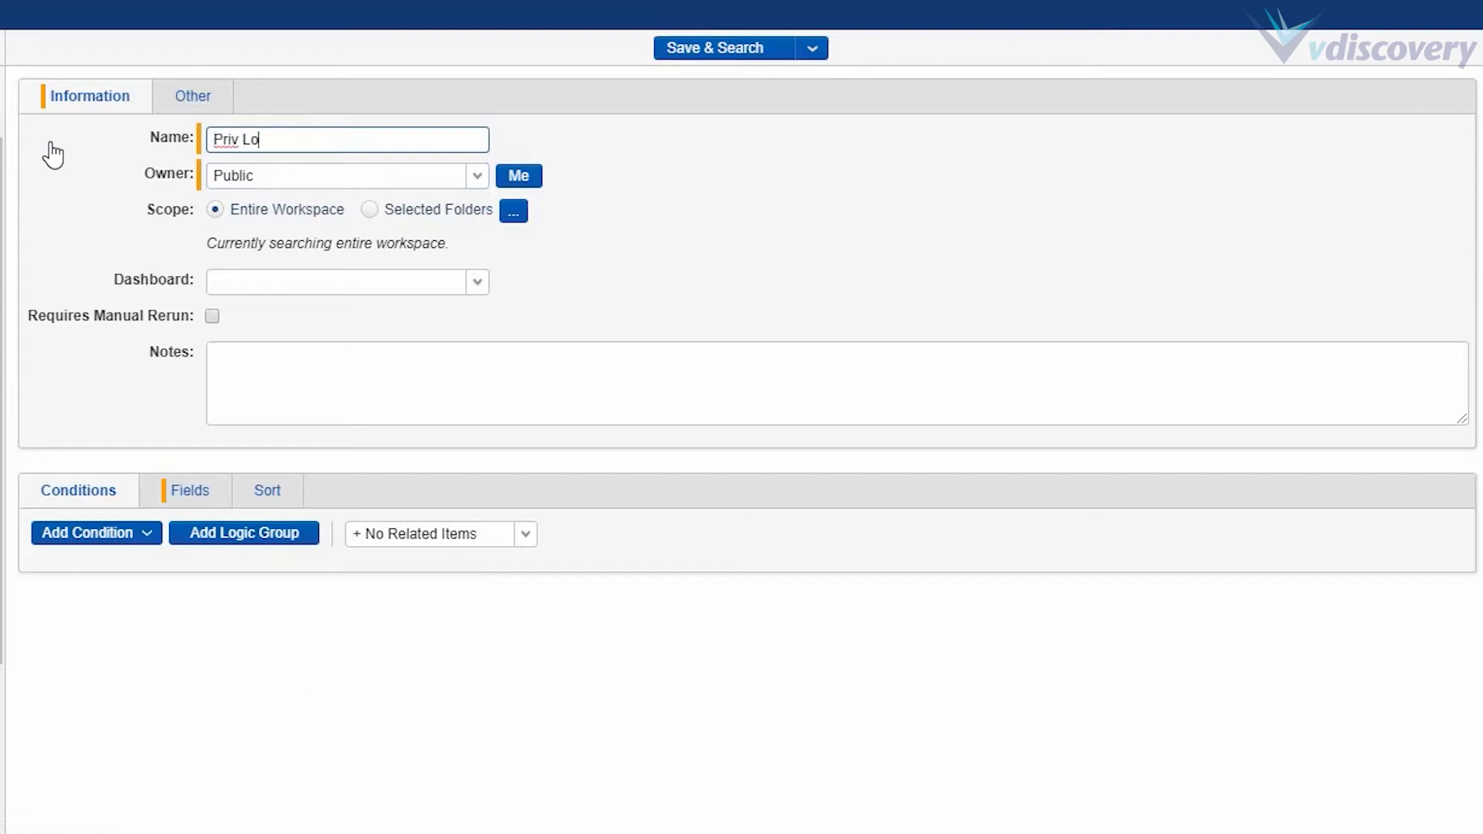
pyautogui.write('g')
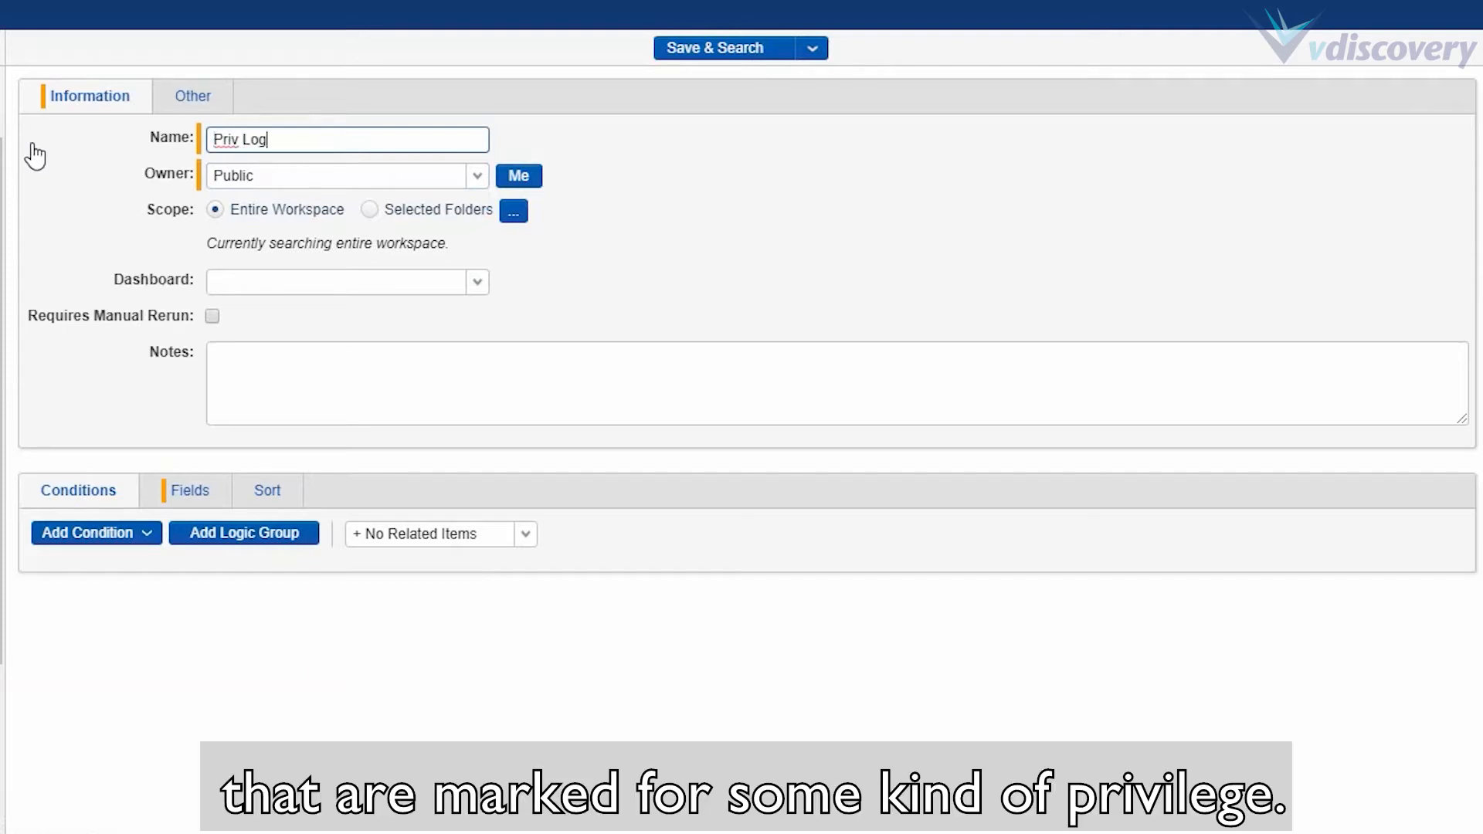
# Add a Privilege condition matching any of Privileged, Privileged \ Attorney Client or Privileged \ Work Product, and include Family as related items
pyautogui.click(147, 534)
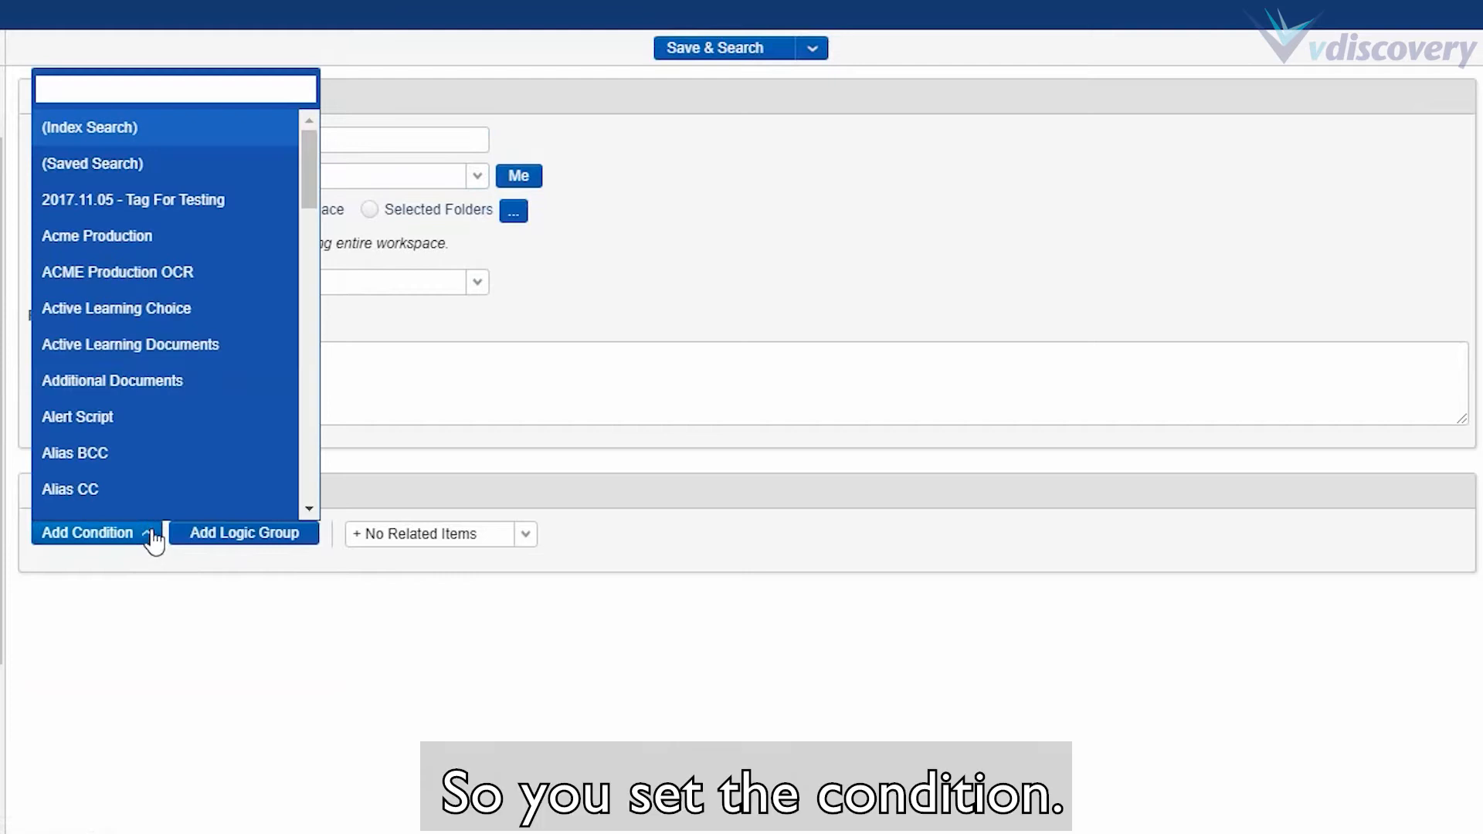
pyautogui.write('priv')
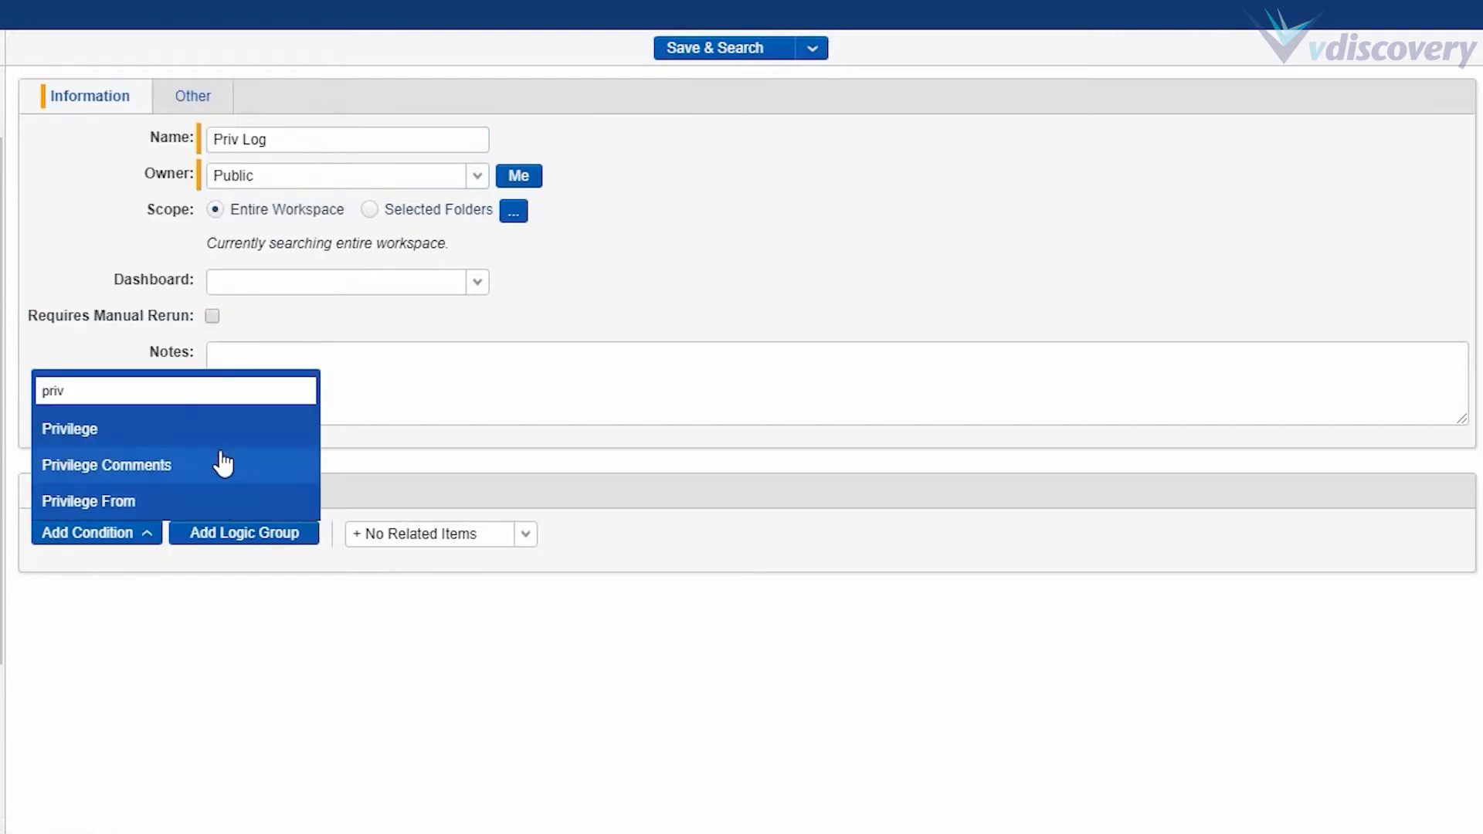
pyautogui.click(76, 429)
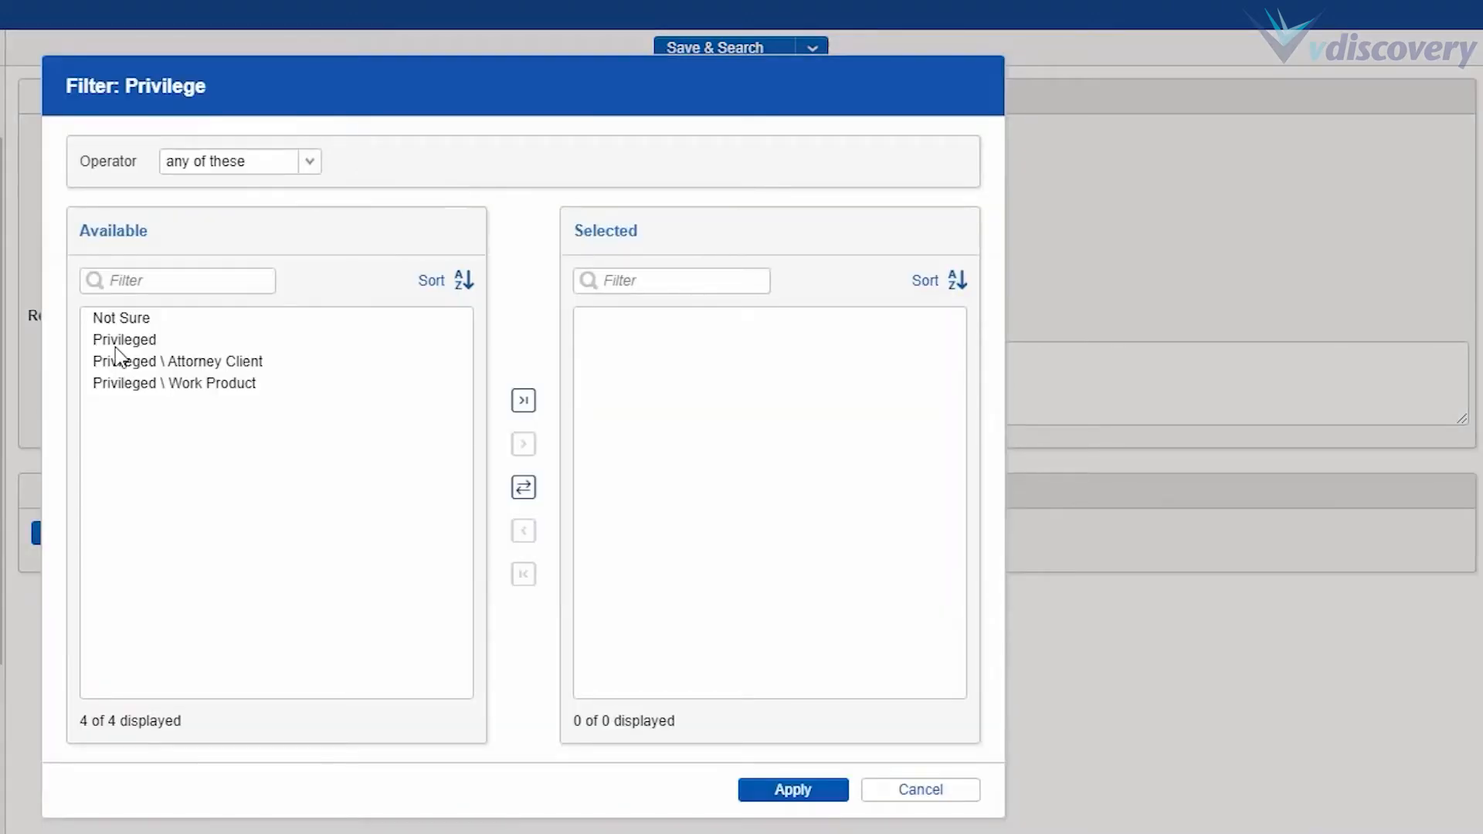
pyautogui.doubleClick(137, 341)
pyautogui.doubleClick(137, 340)
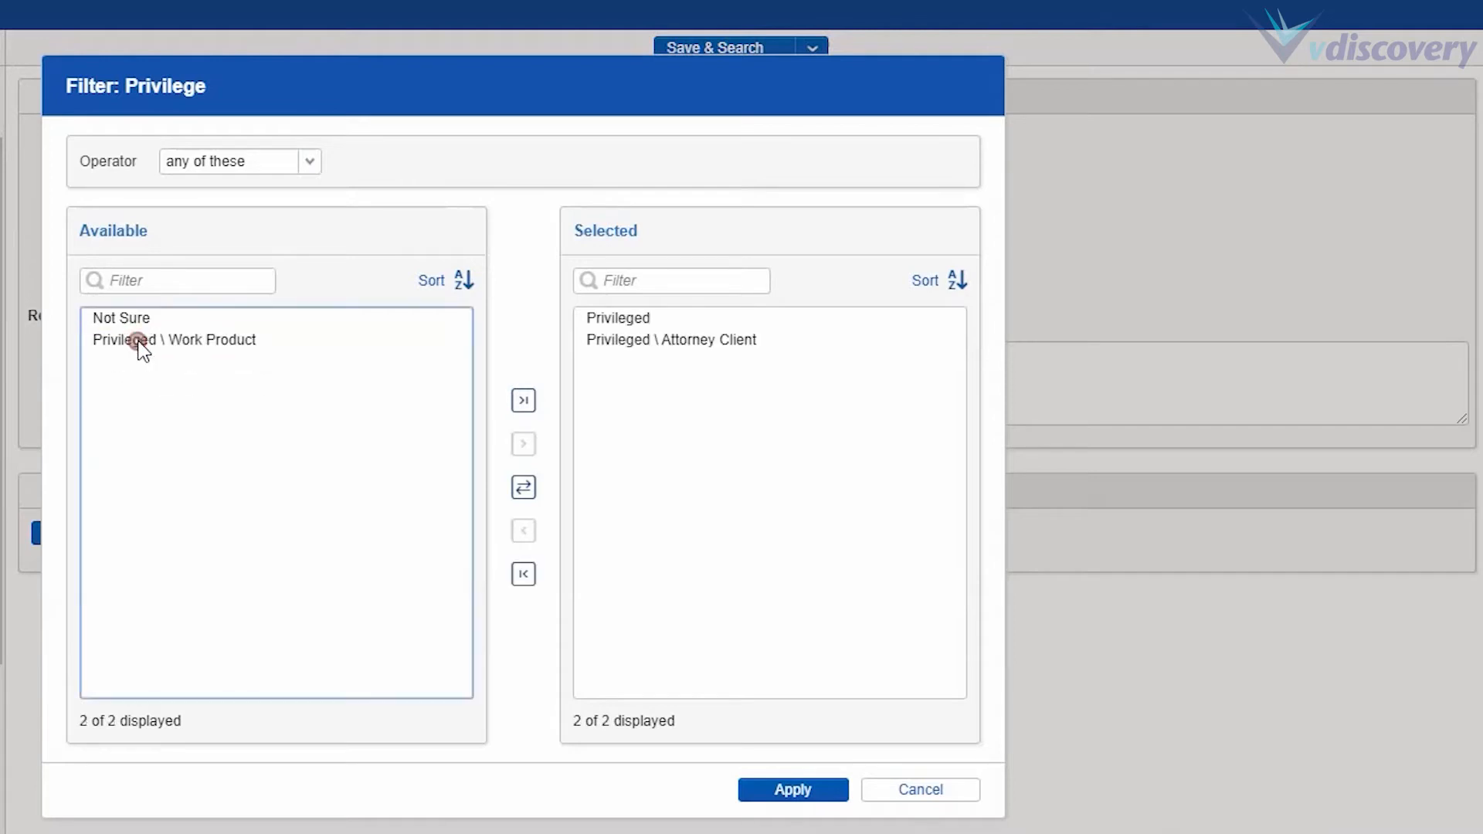
pyautogui.doubleClick(137, 341)
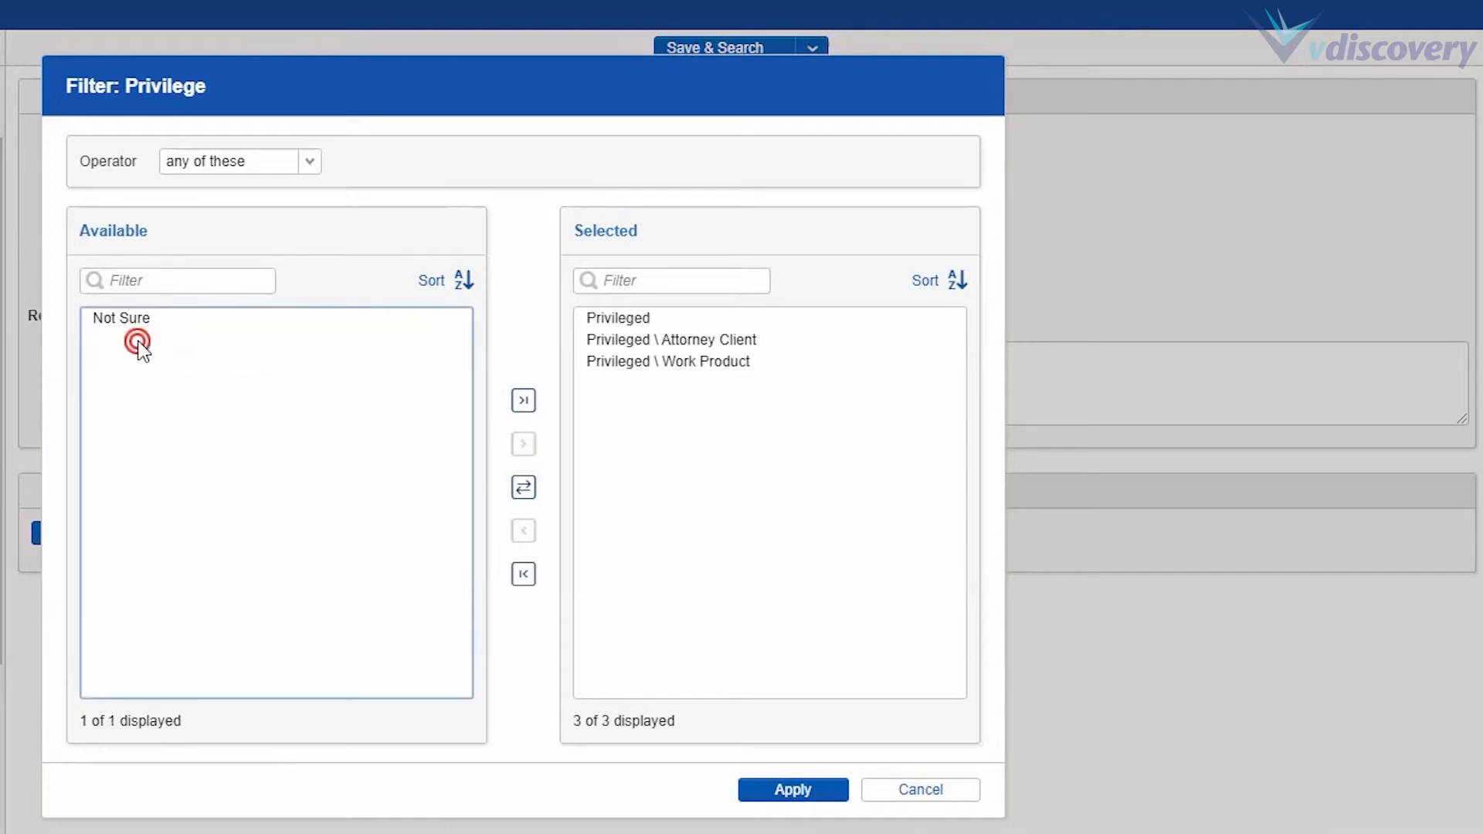
pyautogui.click(792, 799)
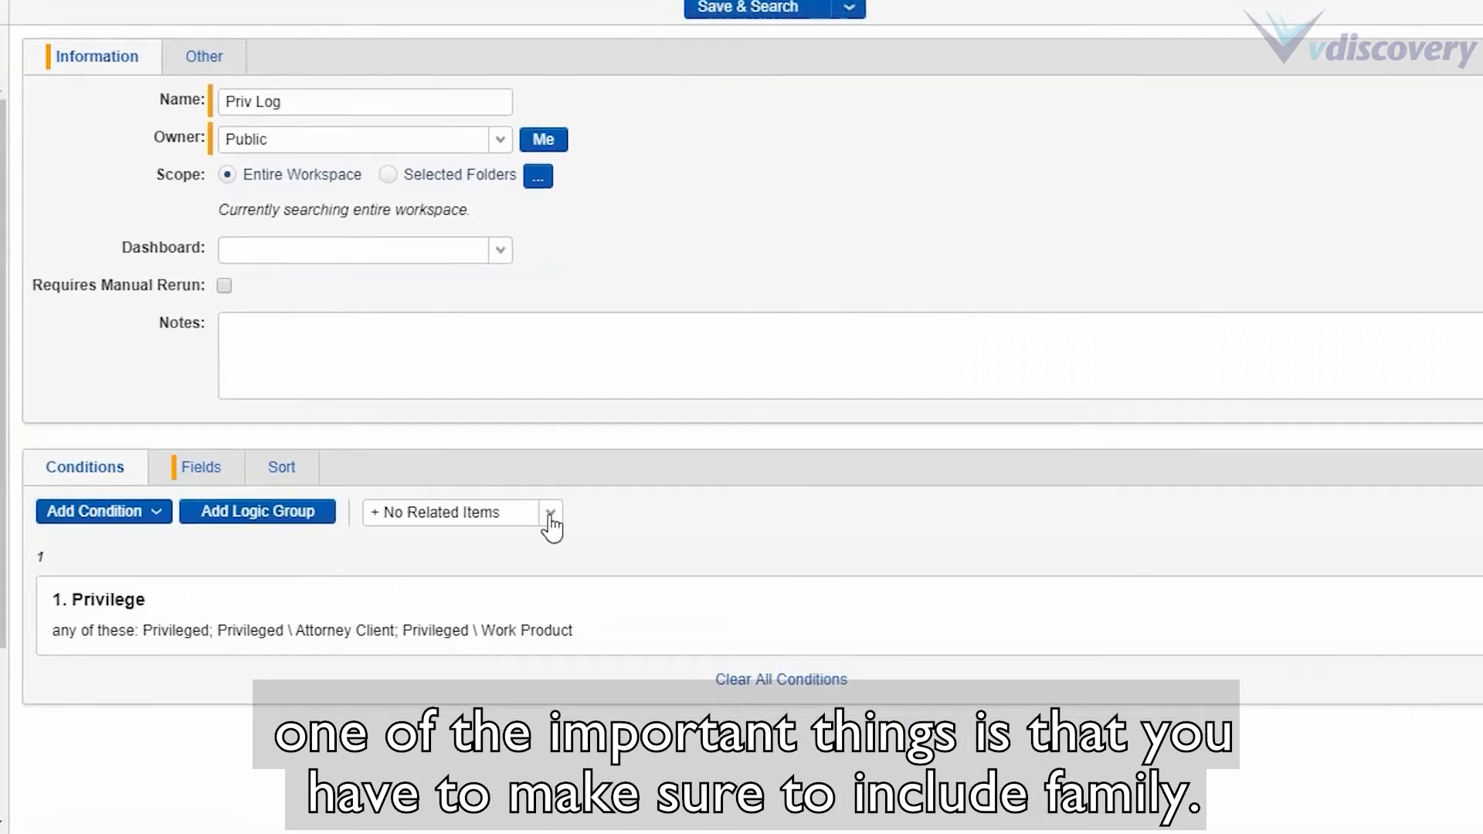
pyautogui.click(551, 516)
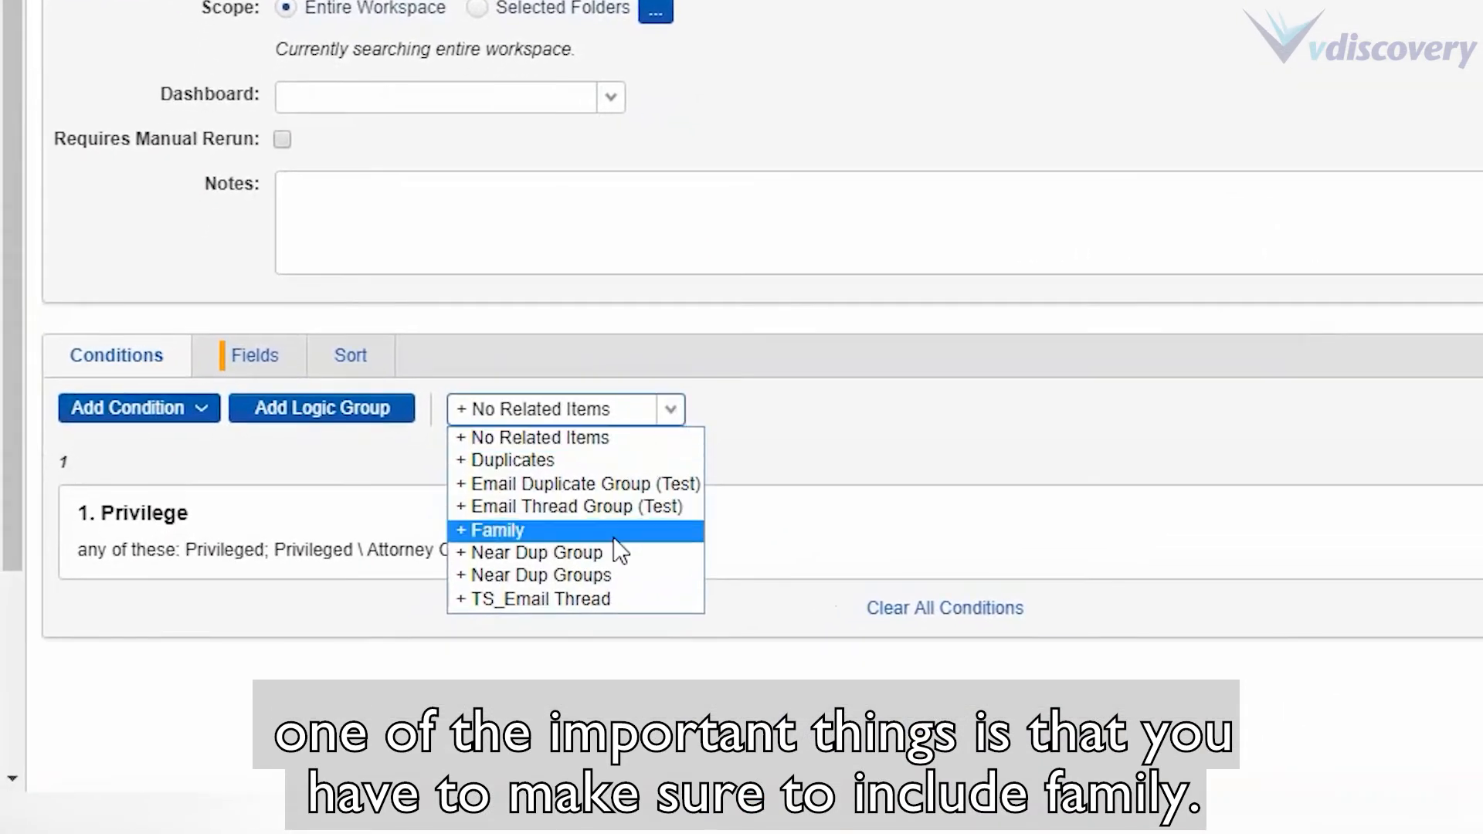
pyautogui.click(501, 615)
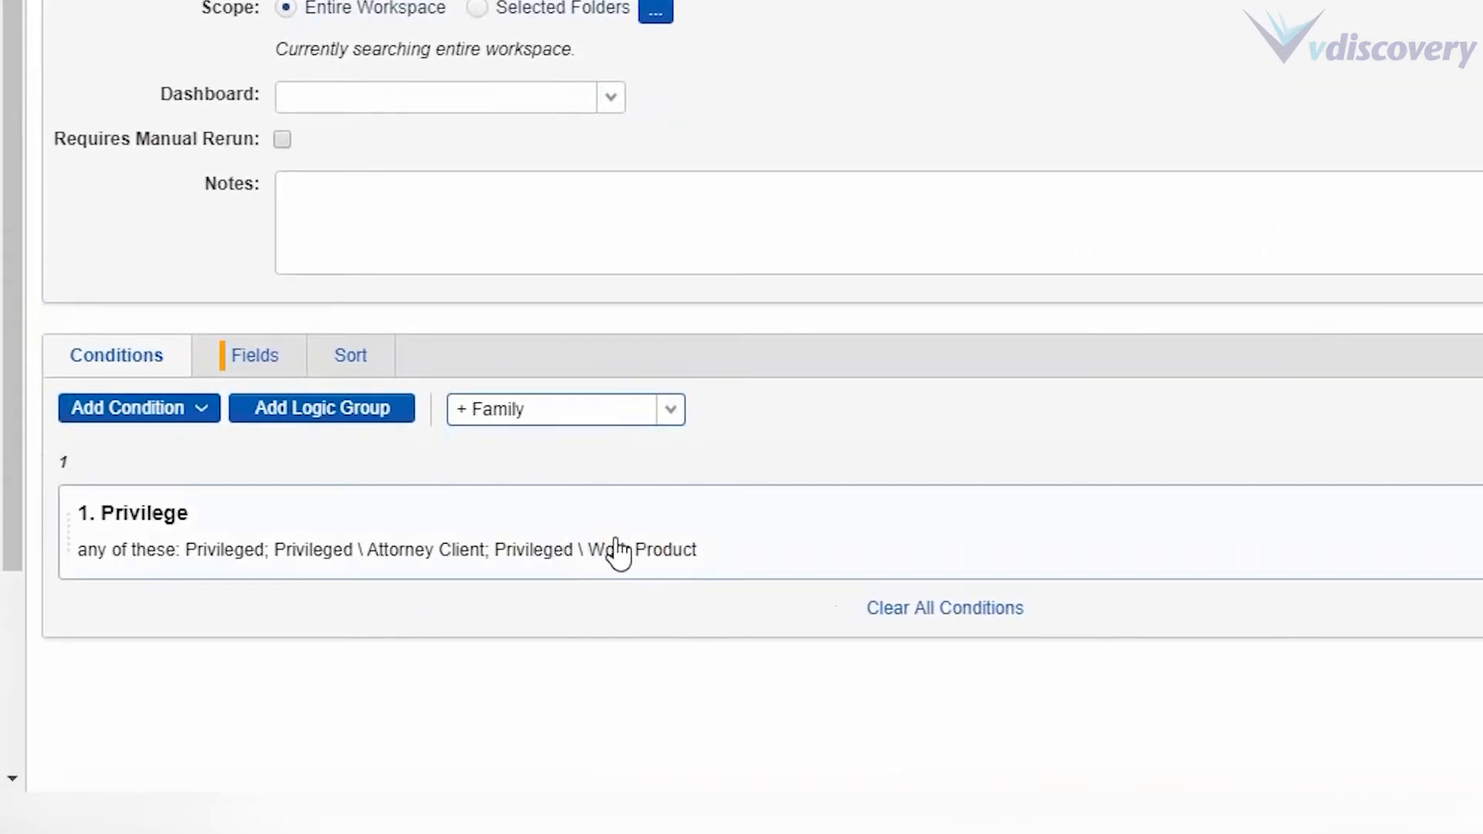
# Add the Privilege and Email From fields to the search's output fields
pyautogui.click(262, 364)
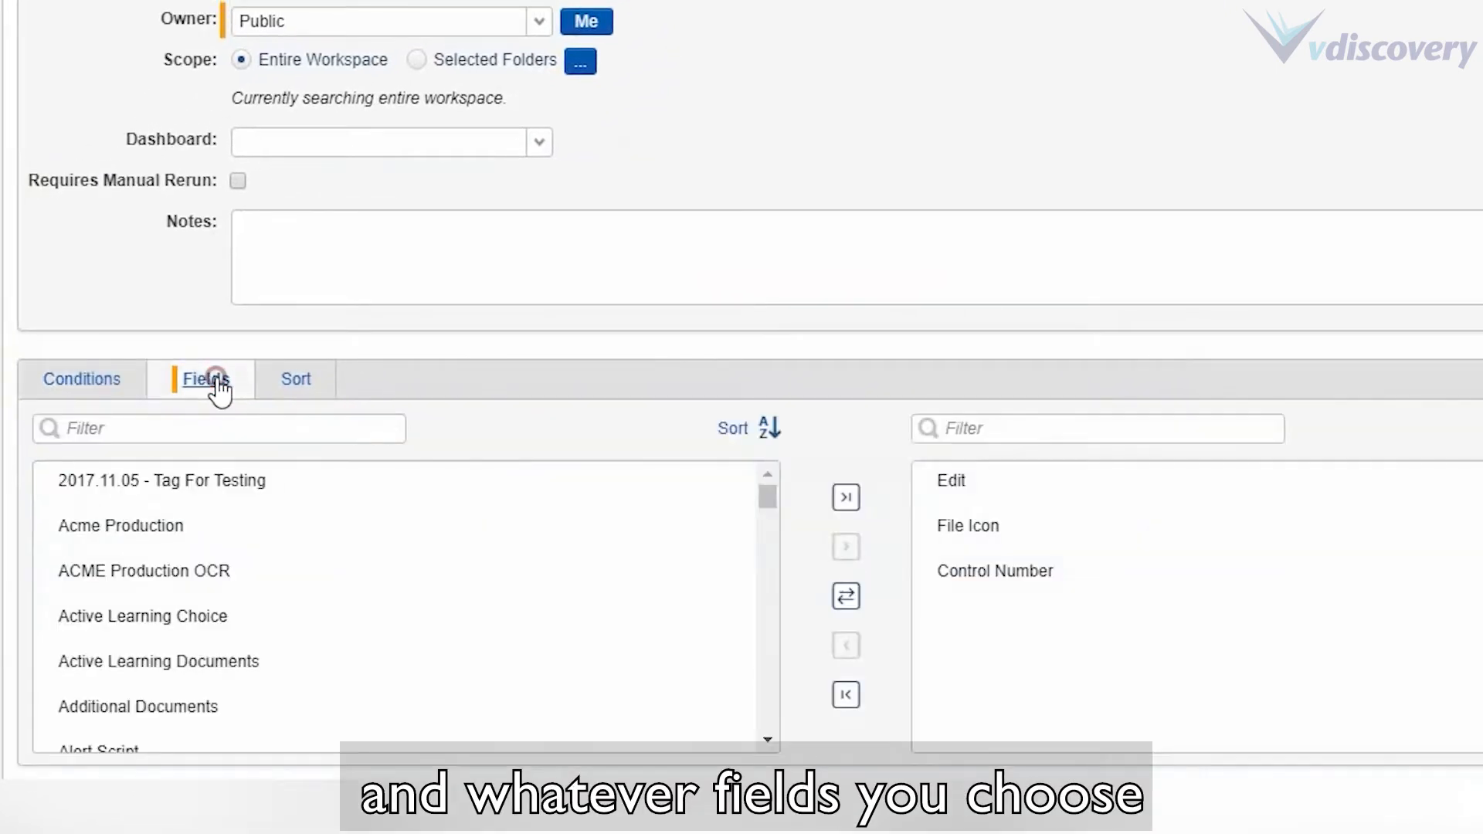
pyautogui.click(186, 429)
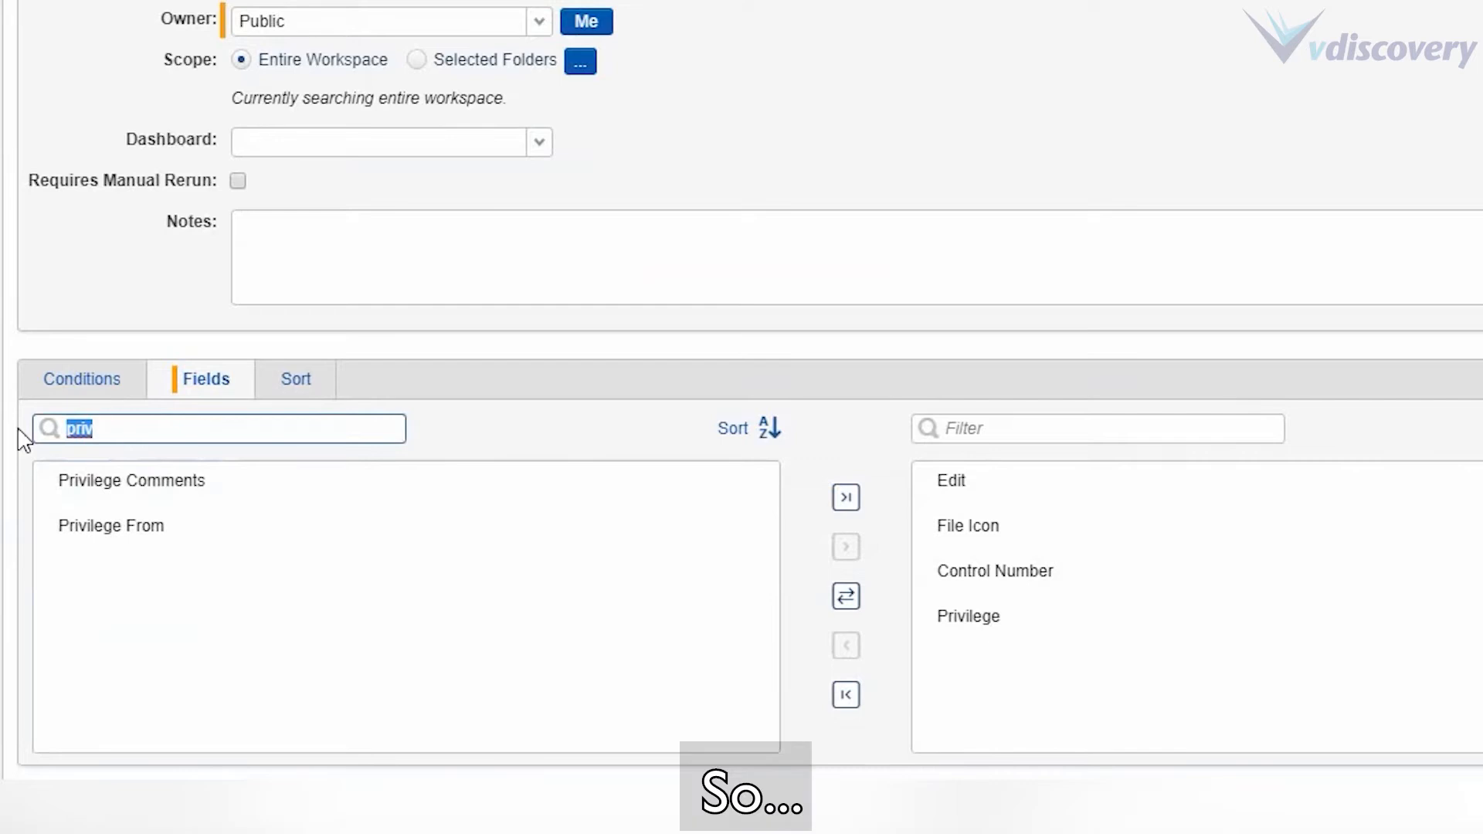
pyautogui.write('email')
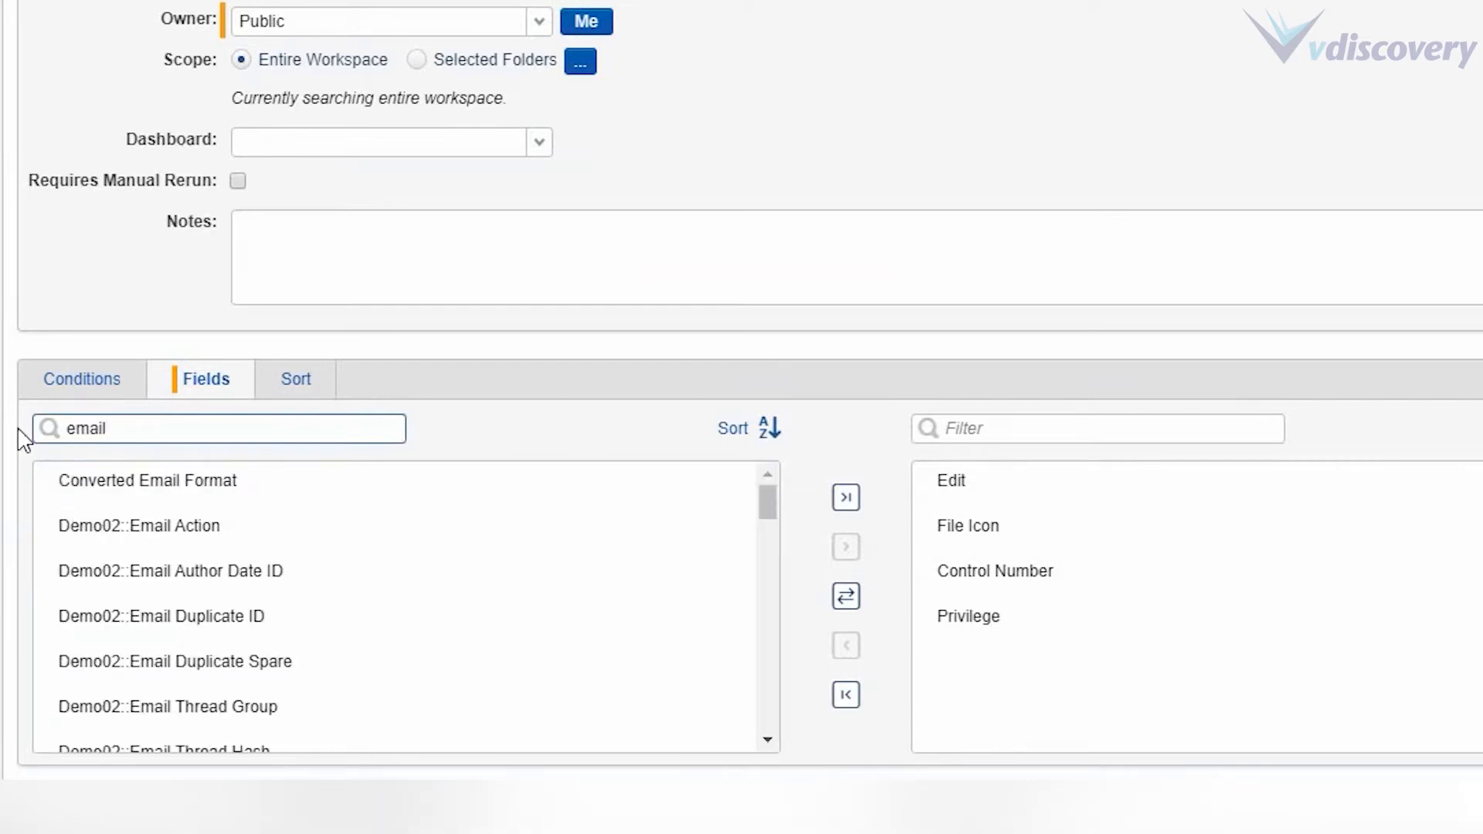
pyautogui.scroll(-3, 414, 545)
pyautogui.scroll(-10, 414, 544)
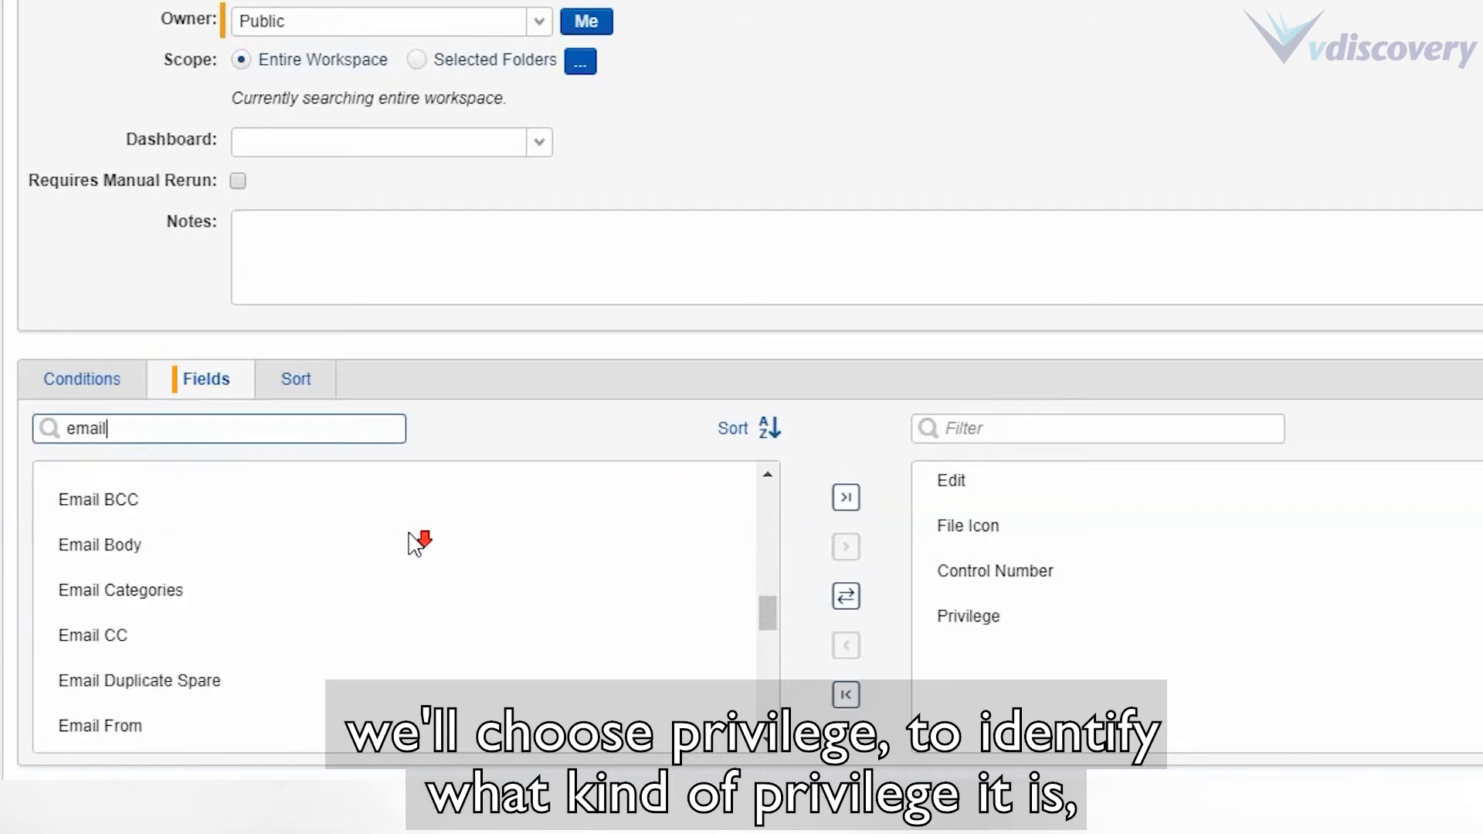
pyautogui.scroll(-5, 415, 544)
pyautogui.scroll(2, 154, 510)
pyautogui.doubleClick(131, 571)
# Add the Email To, Email CC and Email Subject fields to the search's output fields
pyautogui.scroll(-3, 154, 540)
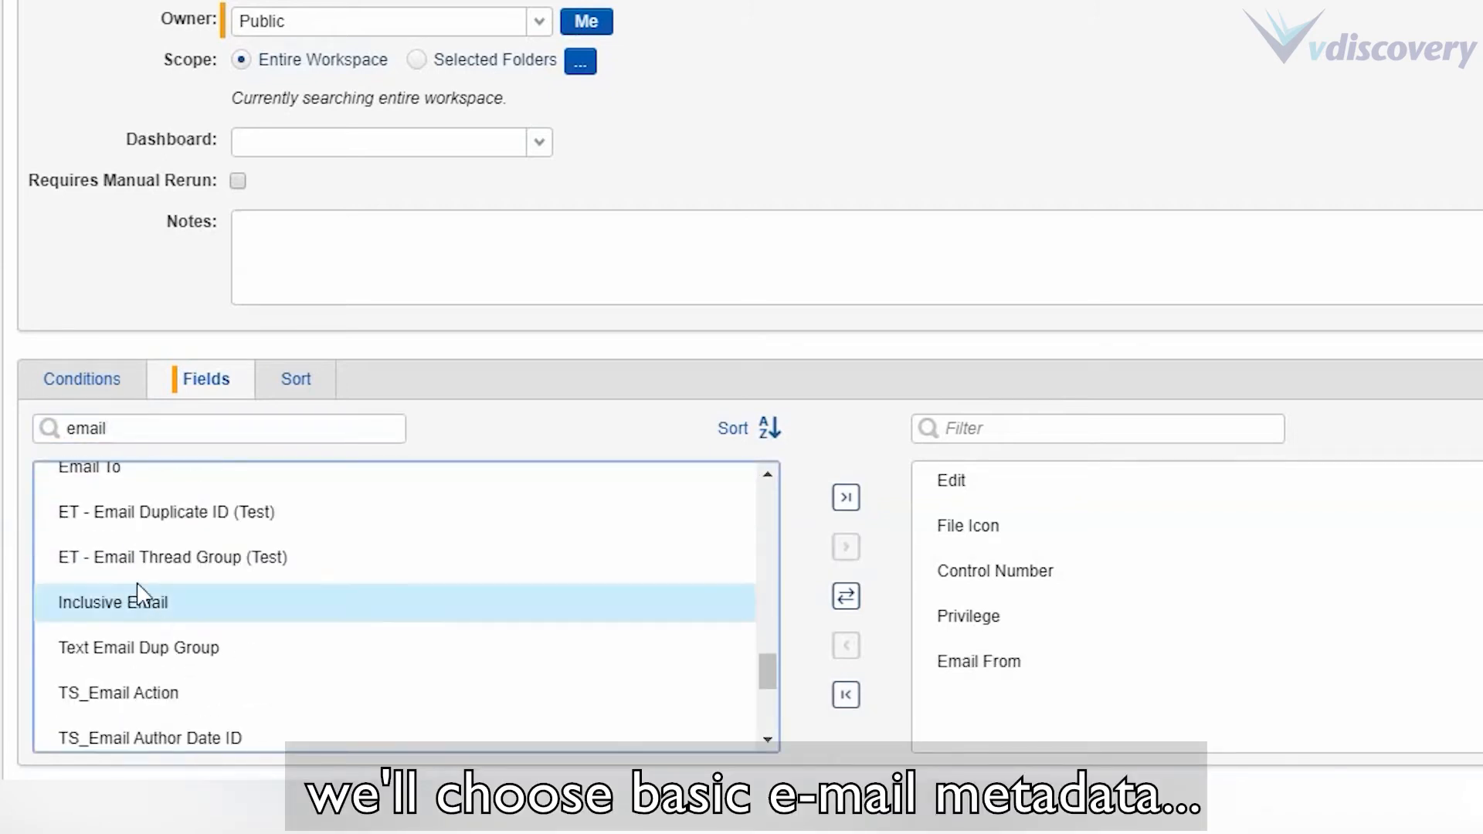
pyautogui.doubleClick(107, 482)
pyautogui.scroll(4, 437, 598)
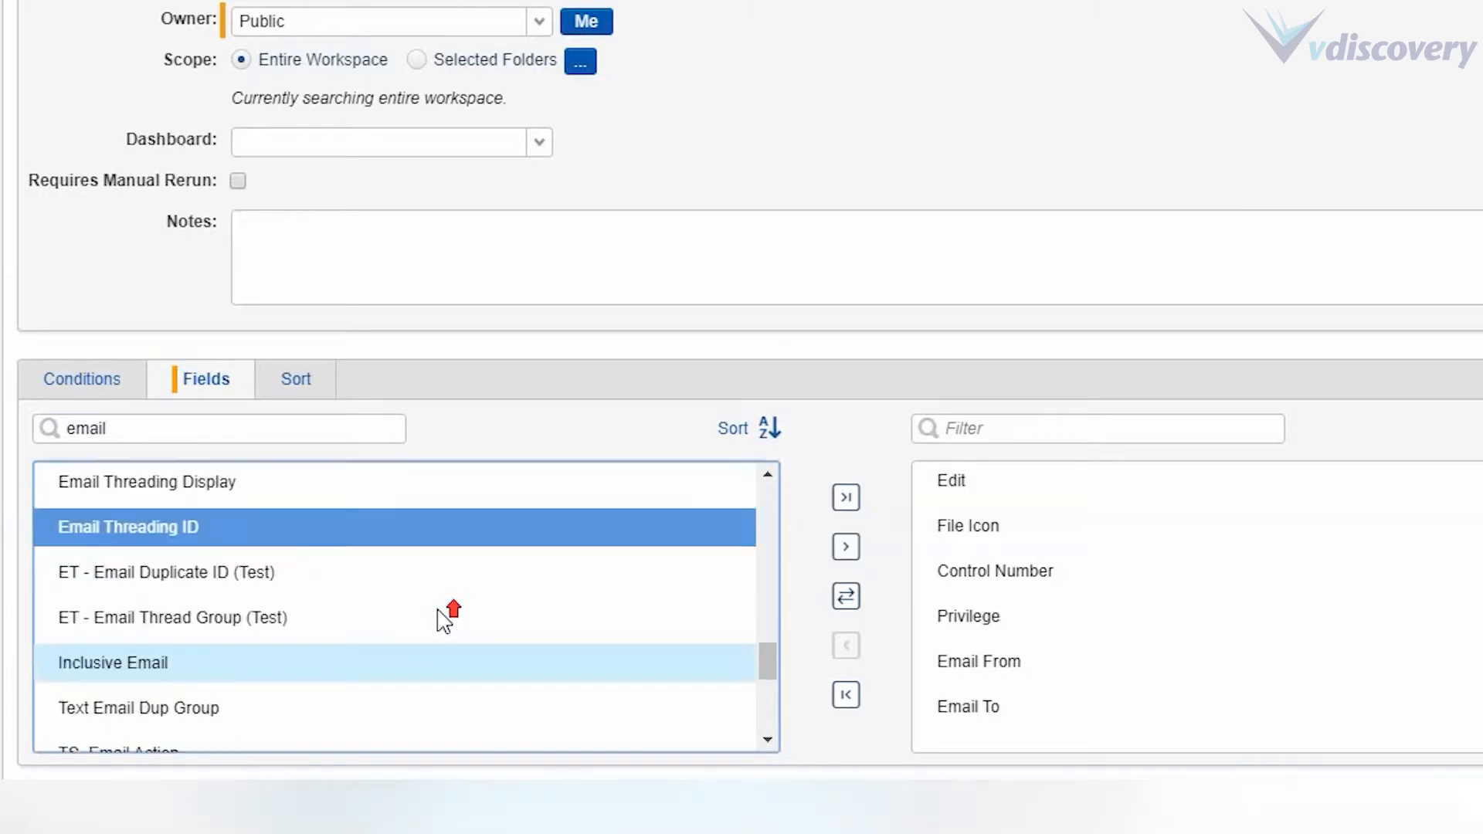
pyautogui.doubleClick(101, 530)
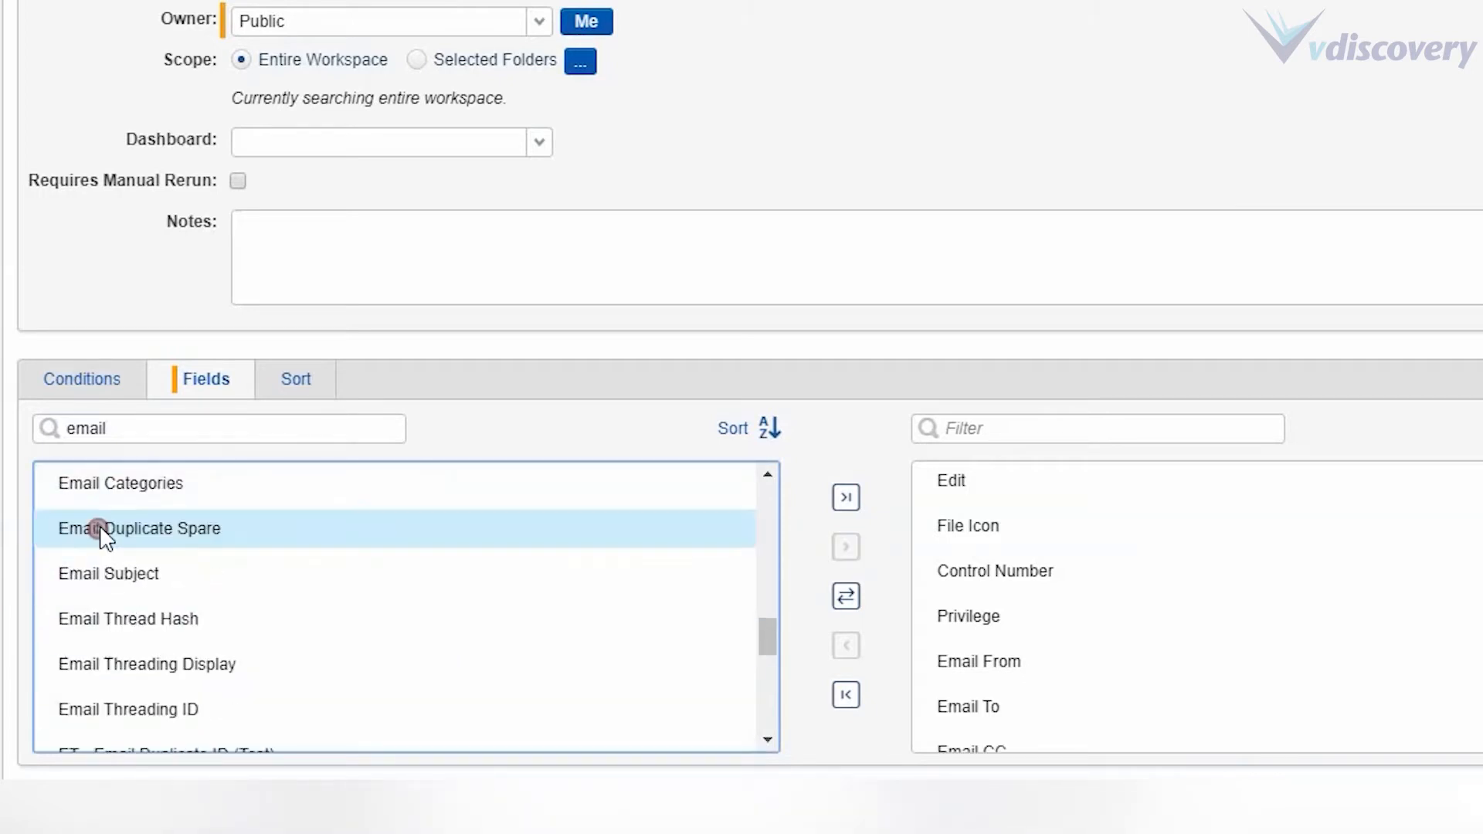
pyautogui.scroll(-3, 186, 568)
pyautogui.scroll(-2, 185, 568)
pyautogui.scroll(5, 193, 571)
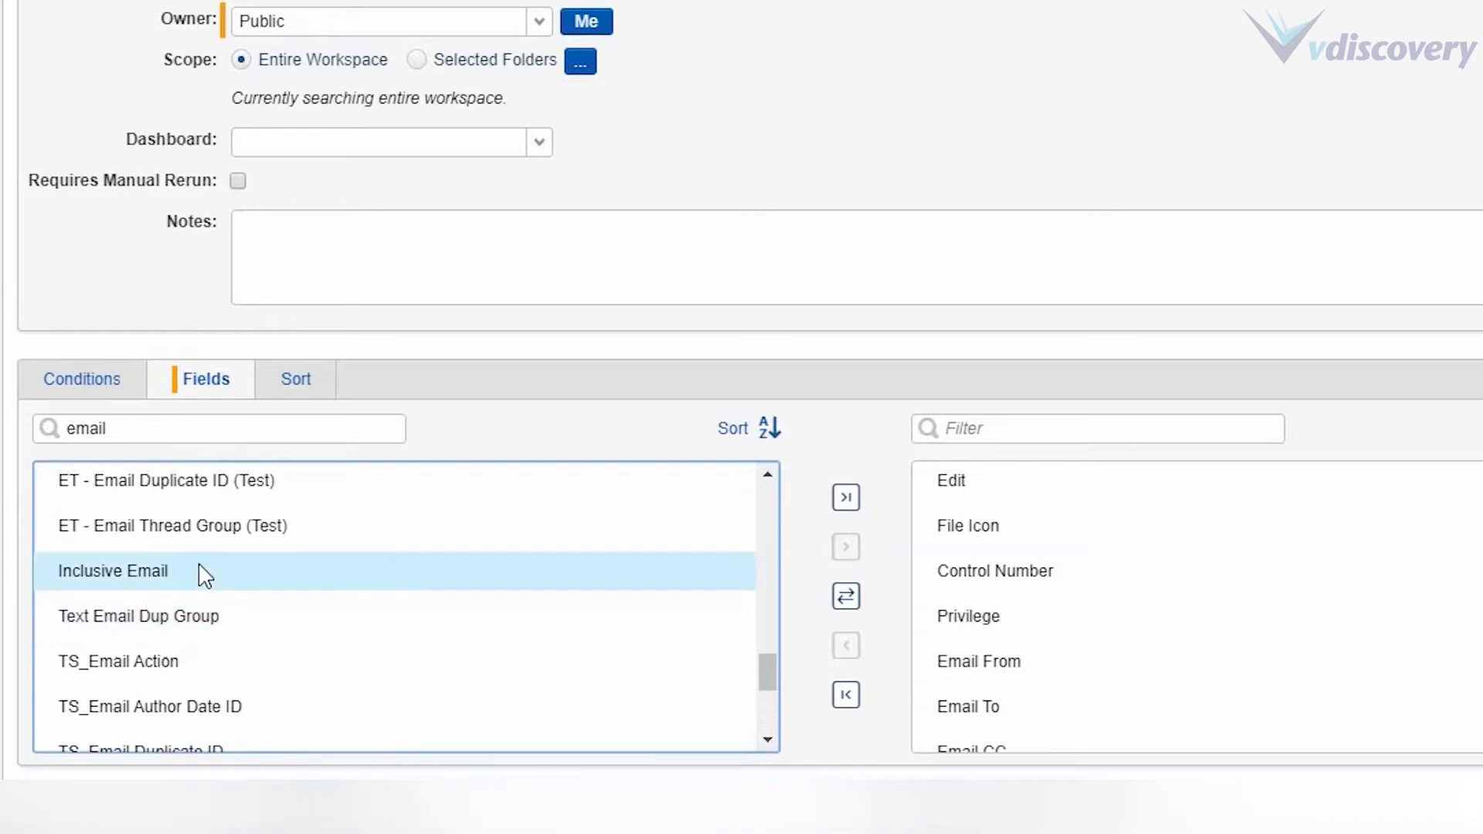
pyautogui.scroll(1, 203, 575)
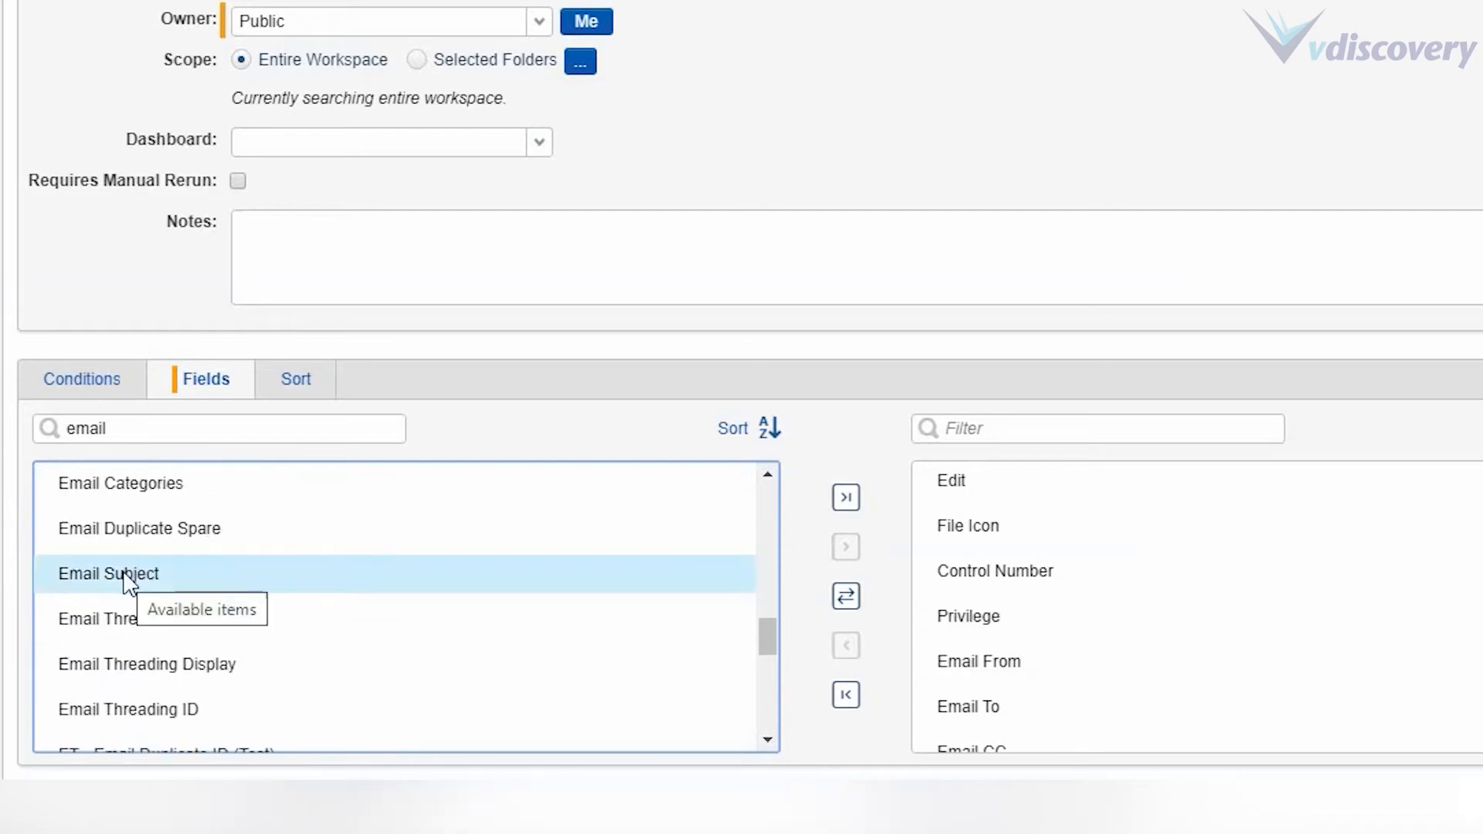
pyautogui.doubleClick(144, 571)
# Find and add the Date Sent and File Name fields to the search's output fields
pyautogui.moveTo(133, 427); pyautogui.dragTo(31, 428)
pyautogui.write('sent')
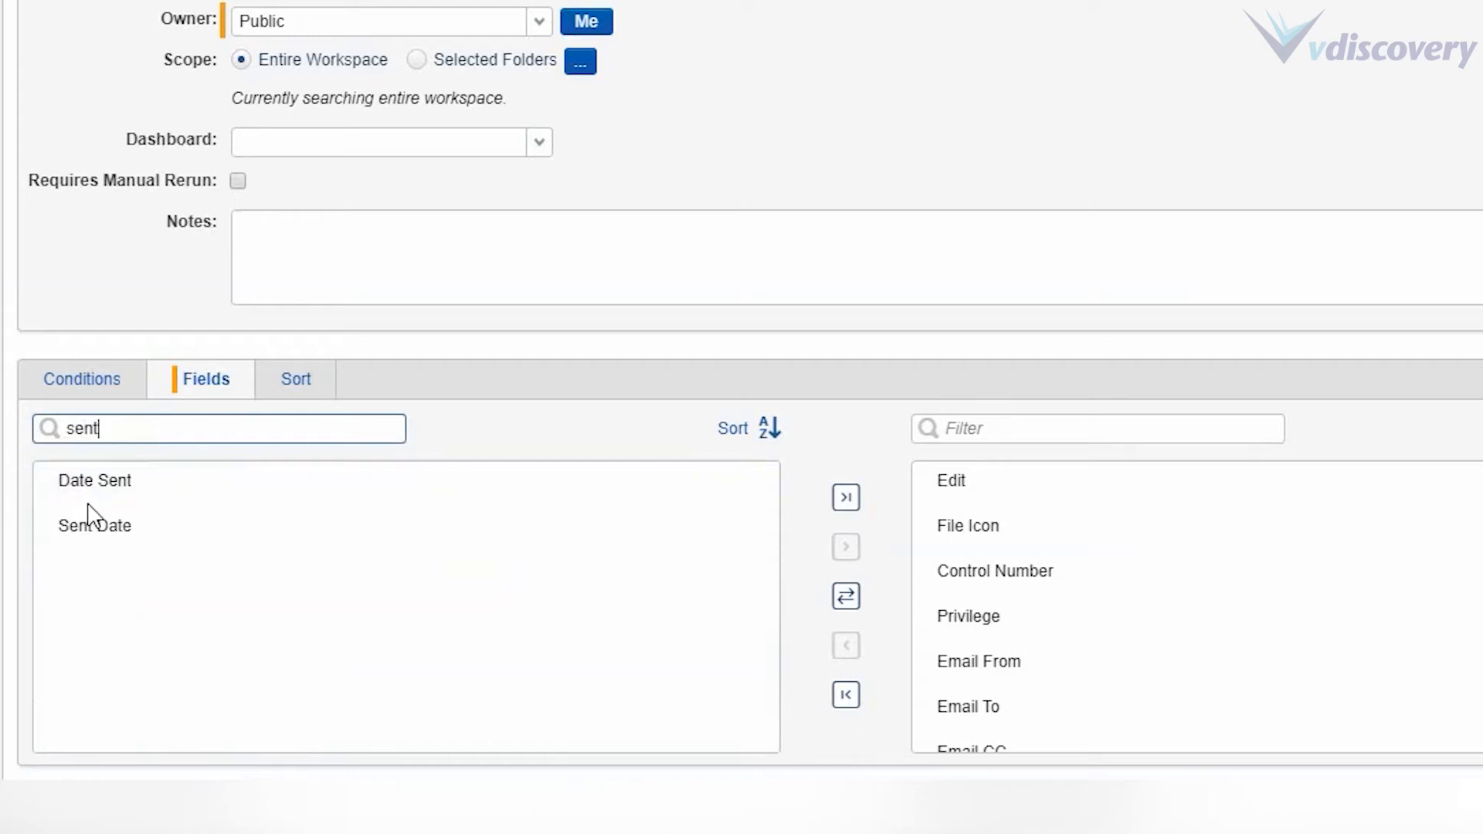
pyautogui.doubleClick(105, 483)
pyautogui.moveTo(122, 427); pyautogui.dragTo(64, 432)
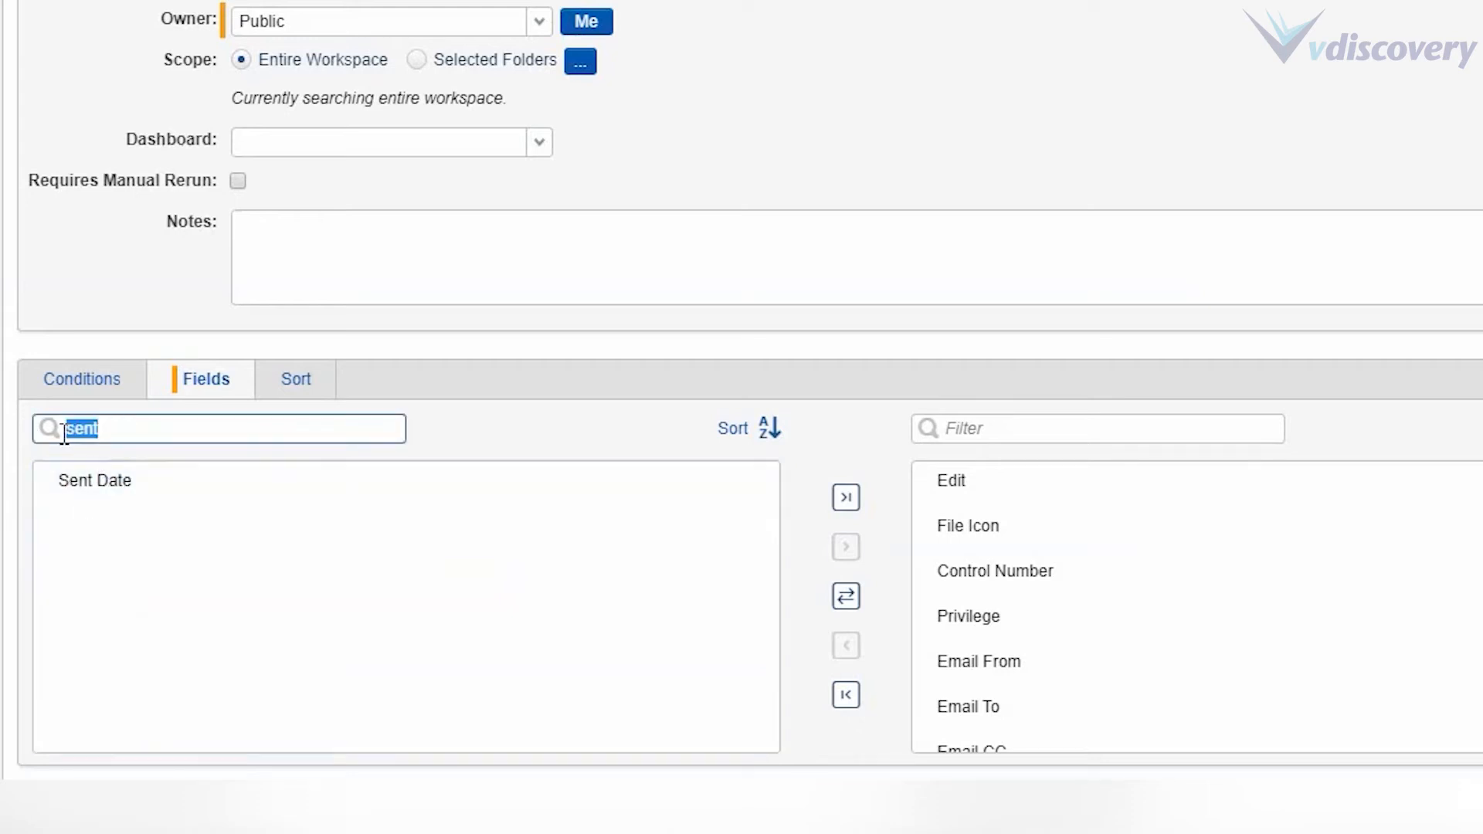
pyautogui.write('file')
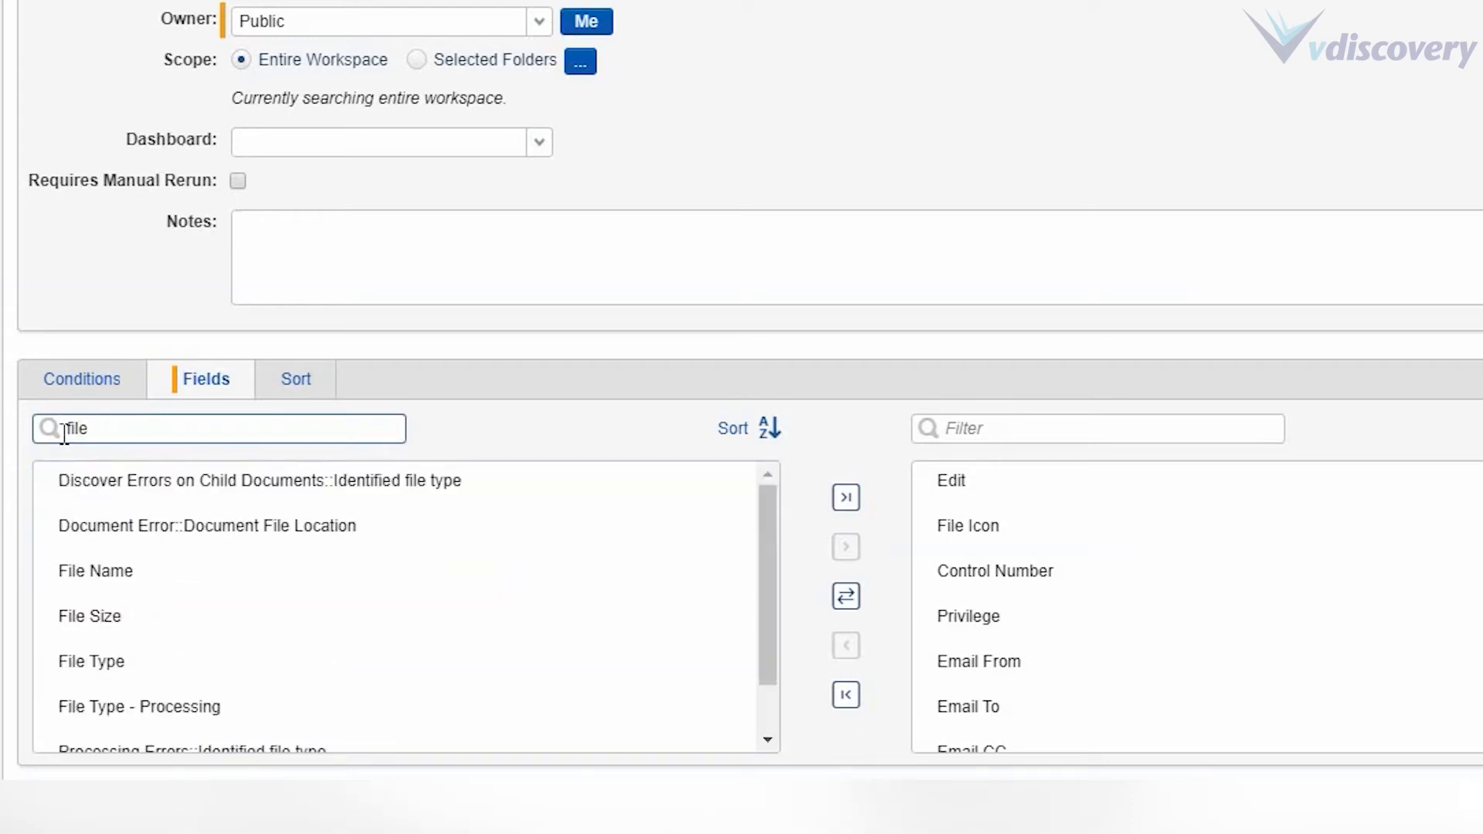
pyautogui.doubleClick(122, 569)
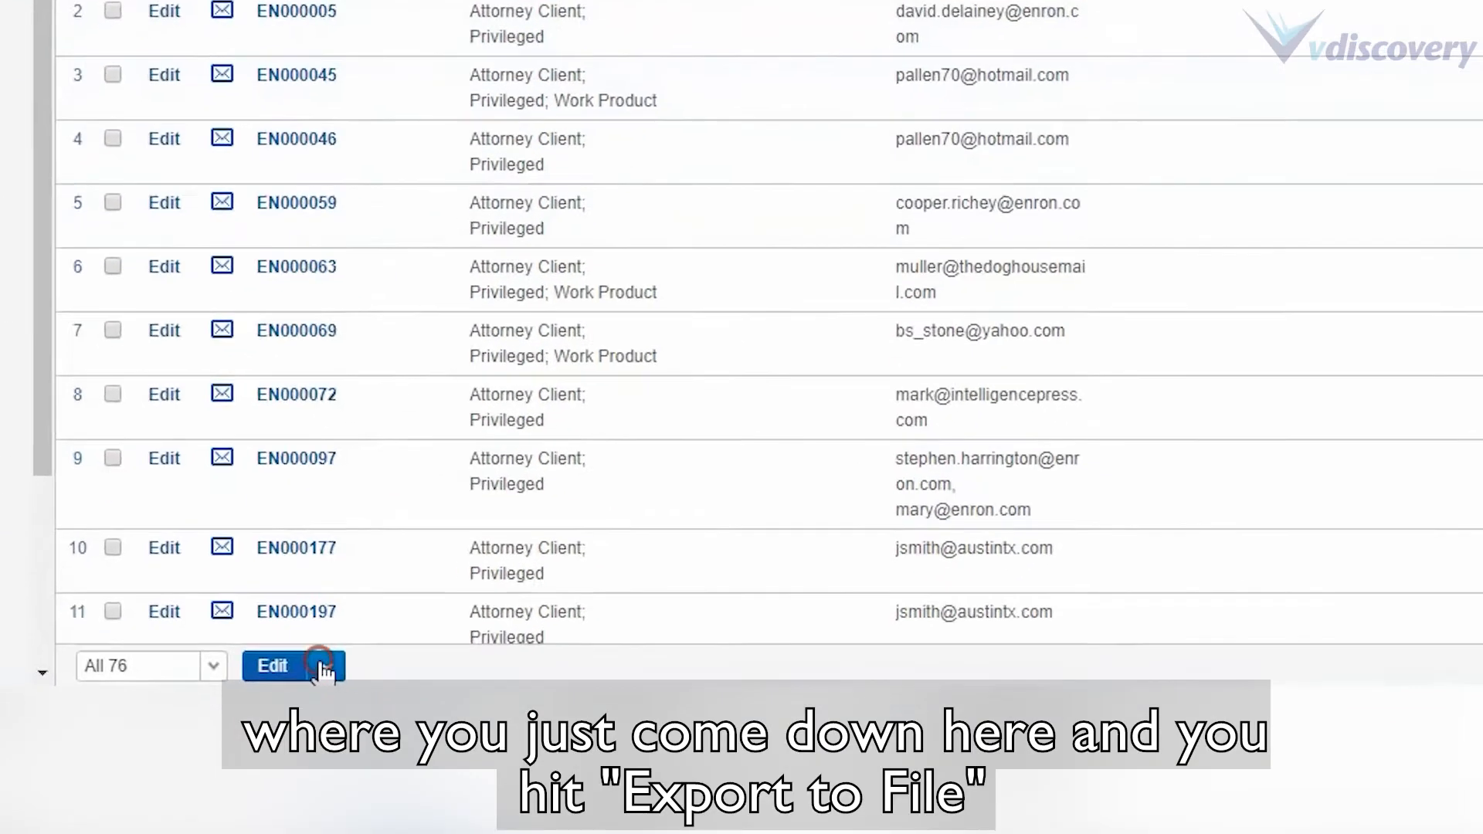
# Export all documents in the search results to a file in Comma Separated Values (.csv) format
pyautogui.click(520, 699)
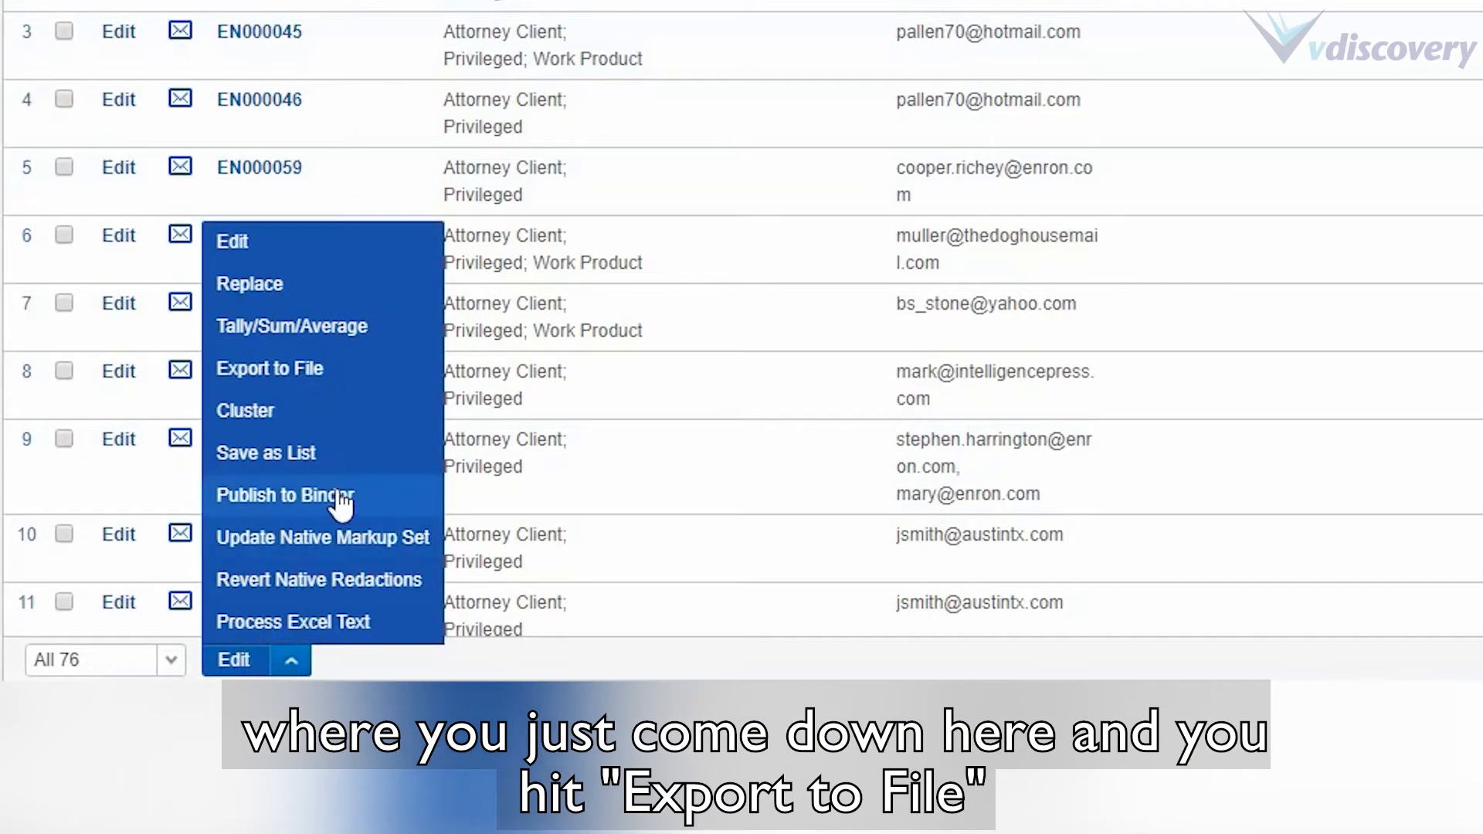
pyautogui.click(298, 371)
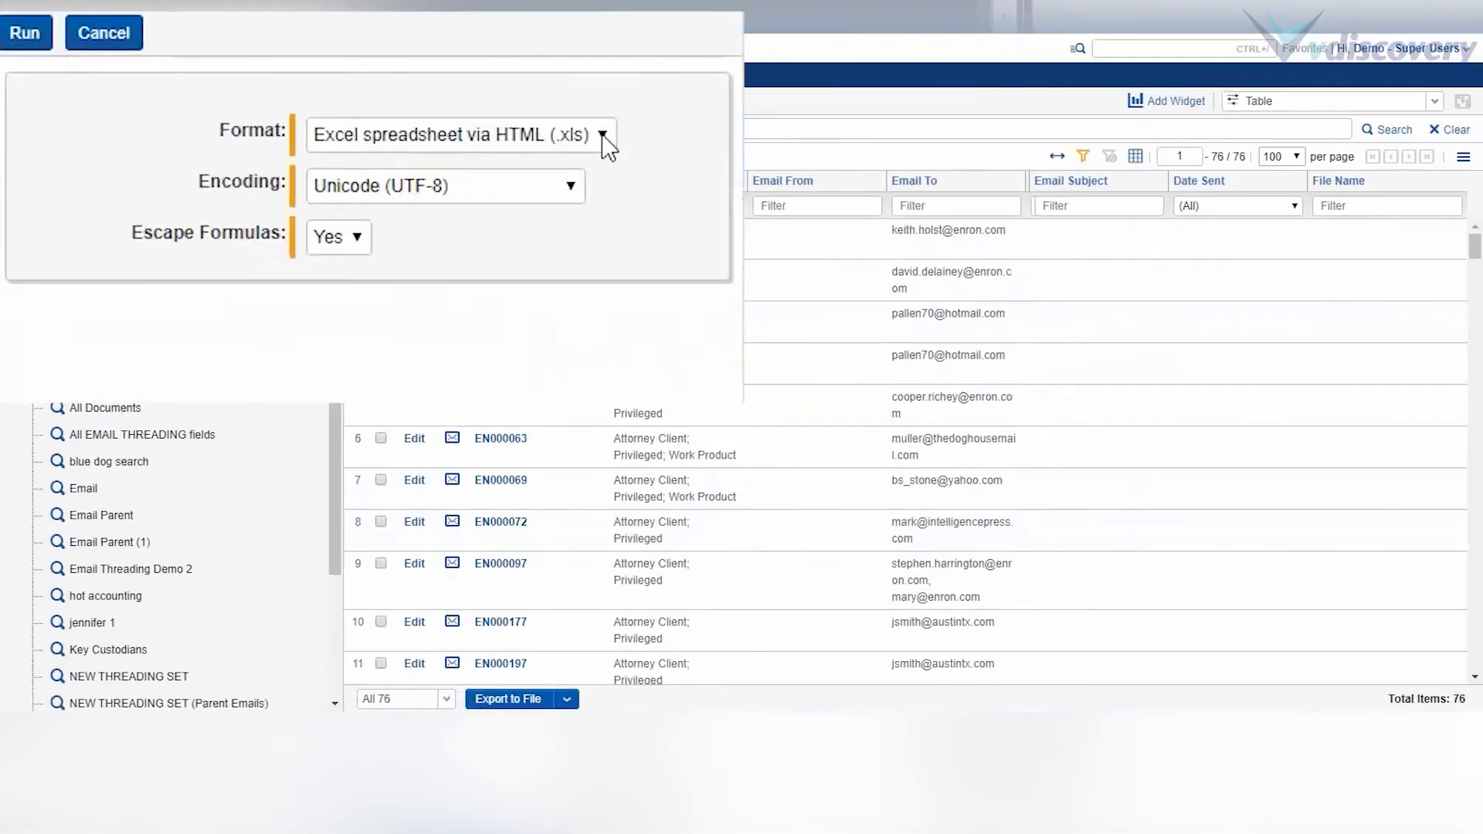
pyautogui.click(602, 137)
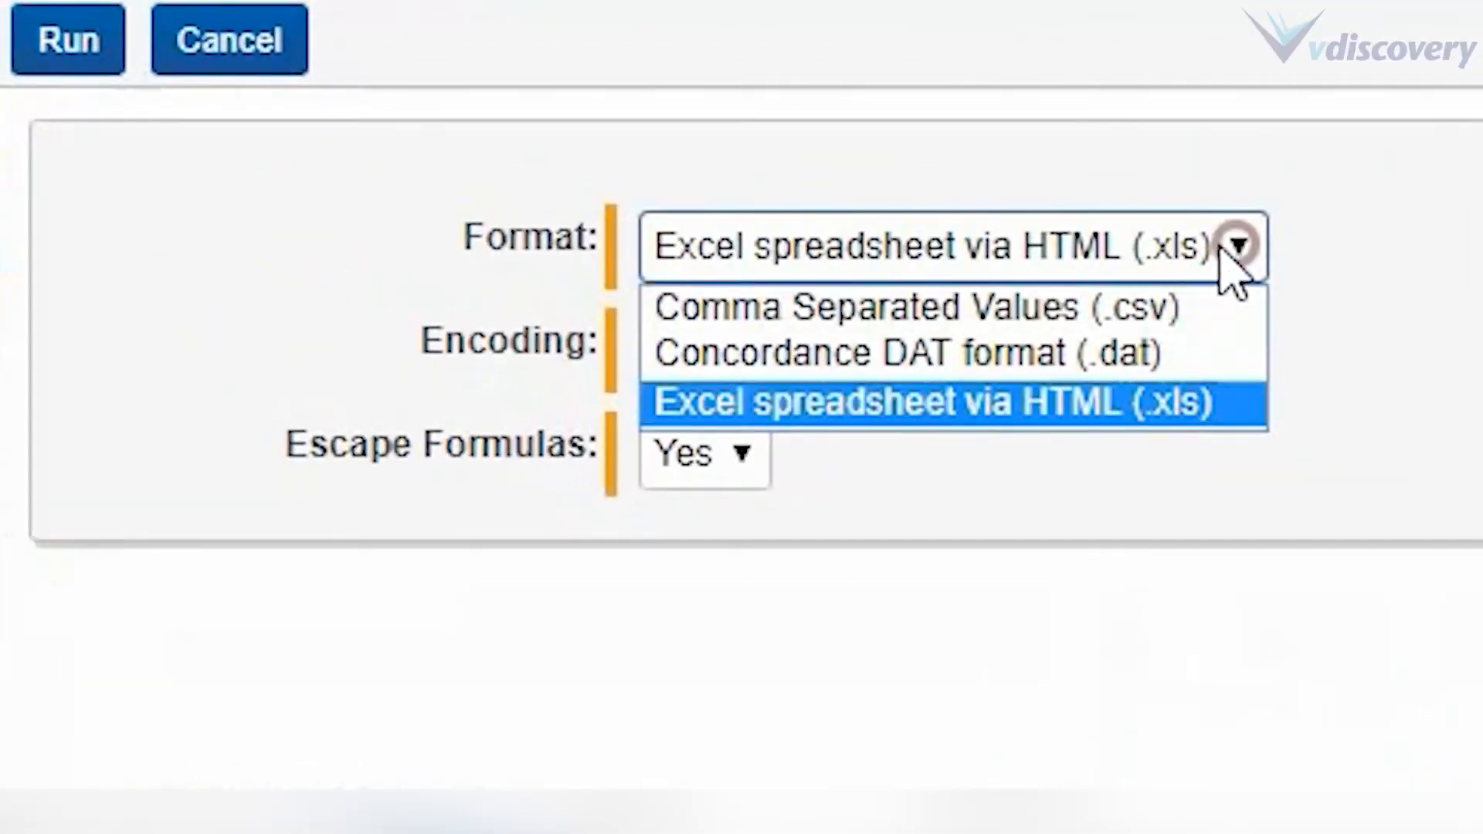
pyautogui.click(543, 165)
pyautogui.click(64, 39)
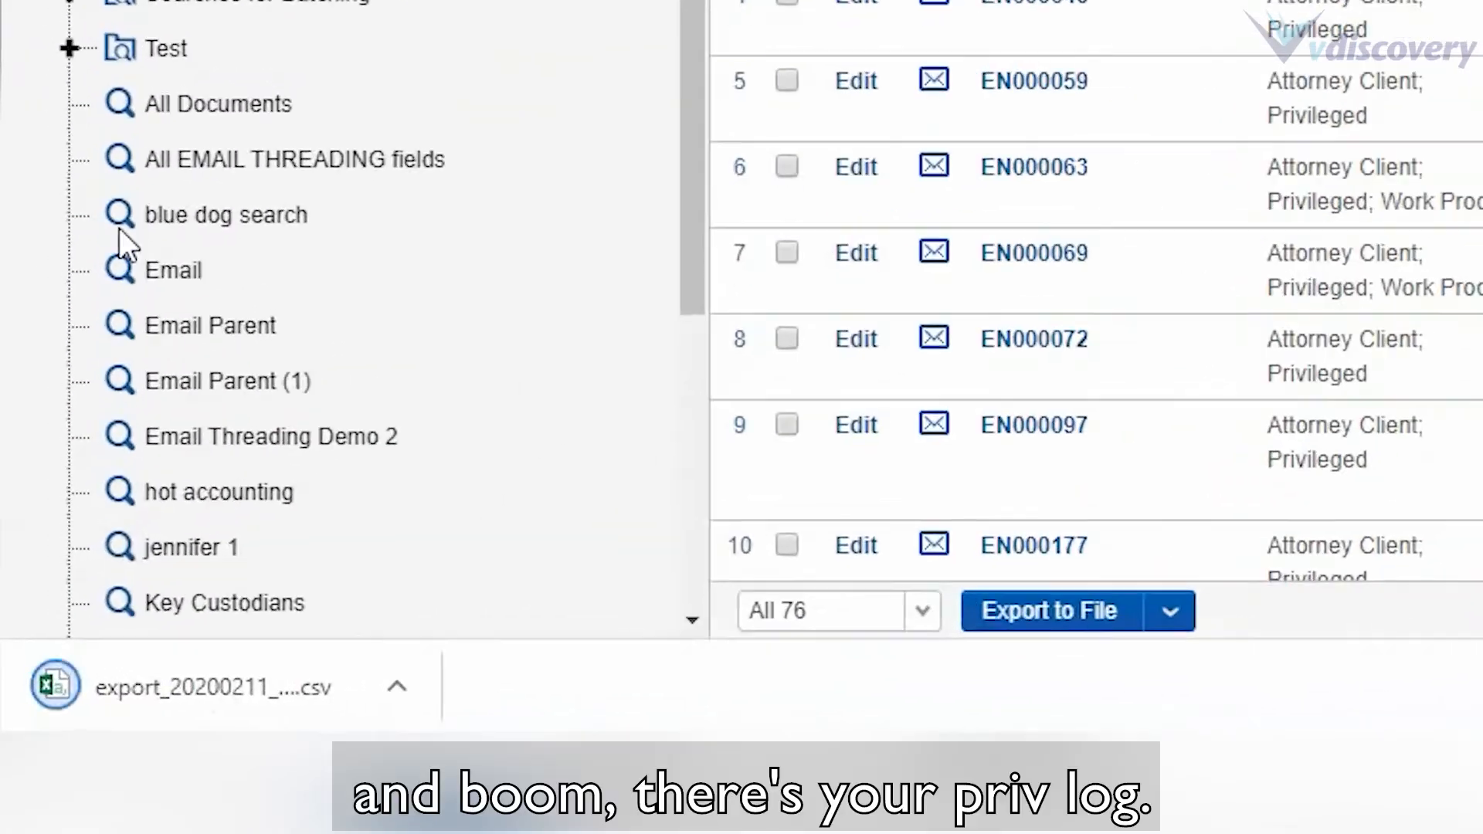
# Open the exported CSV in Excel and fit the Control Number and Privilege columns to their contents, dismissing the Office welcome window
pyautogui.click(106, 690)
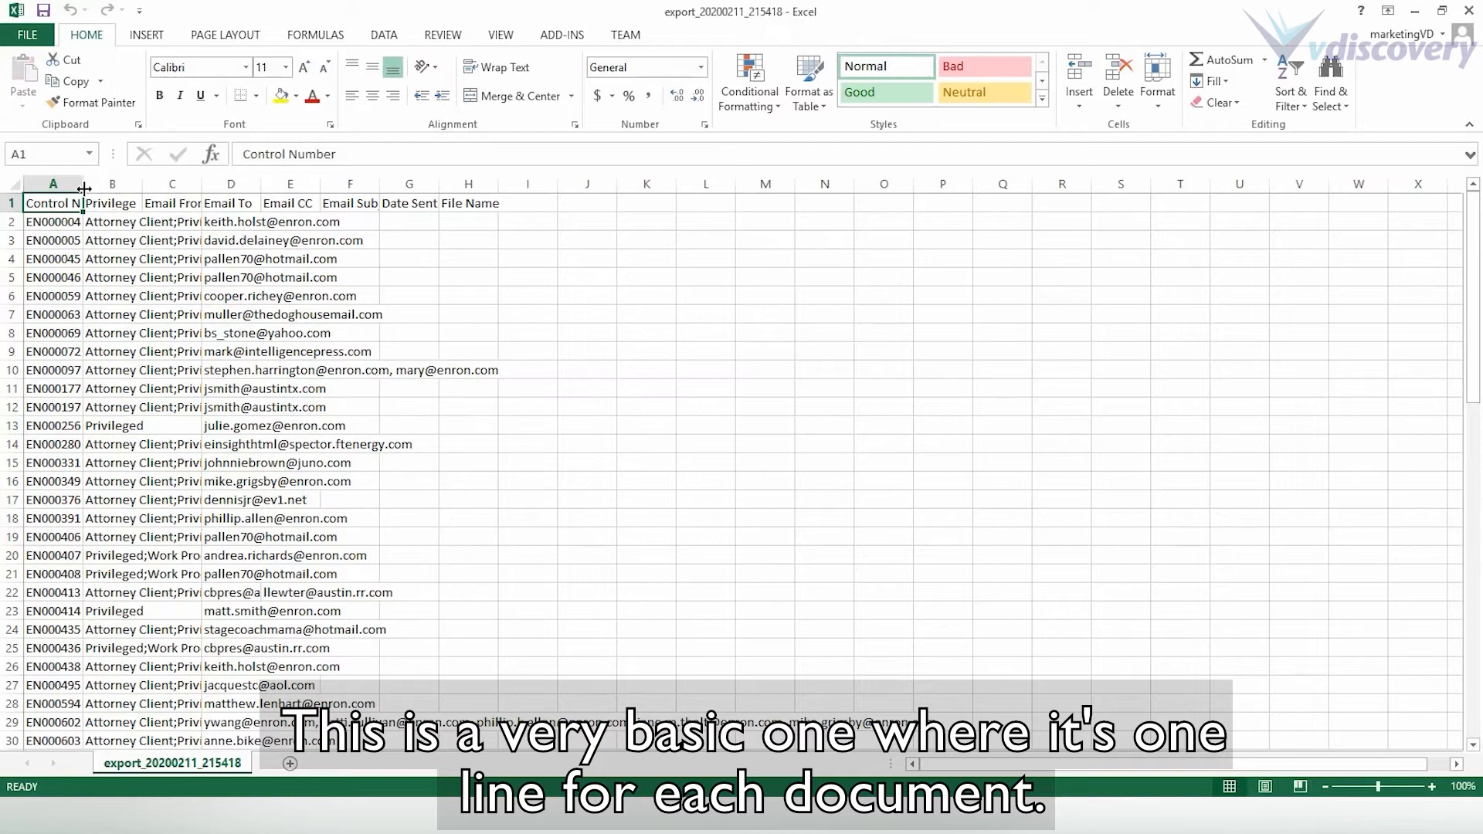
pyautogui.doubleClick(84, 188)
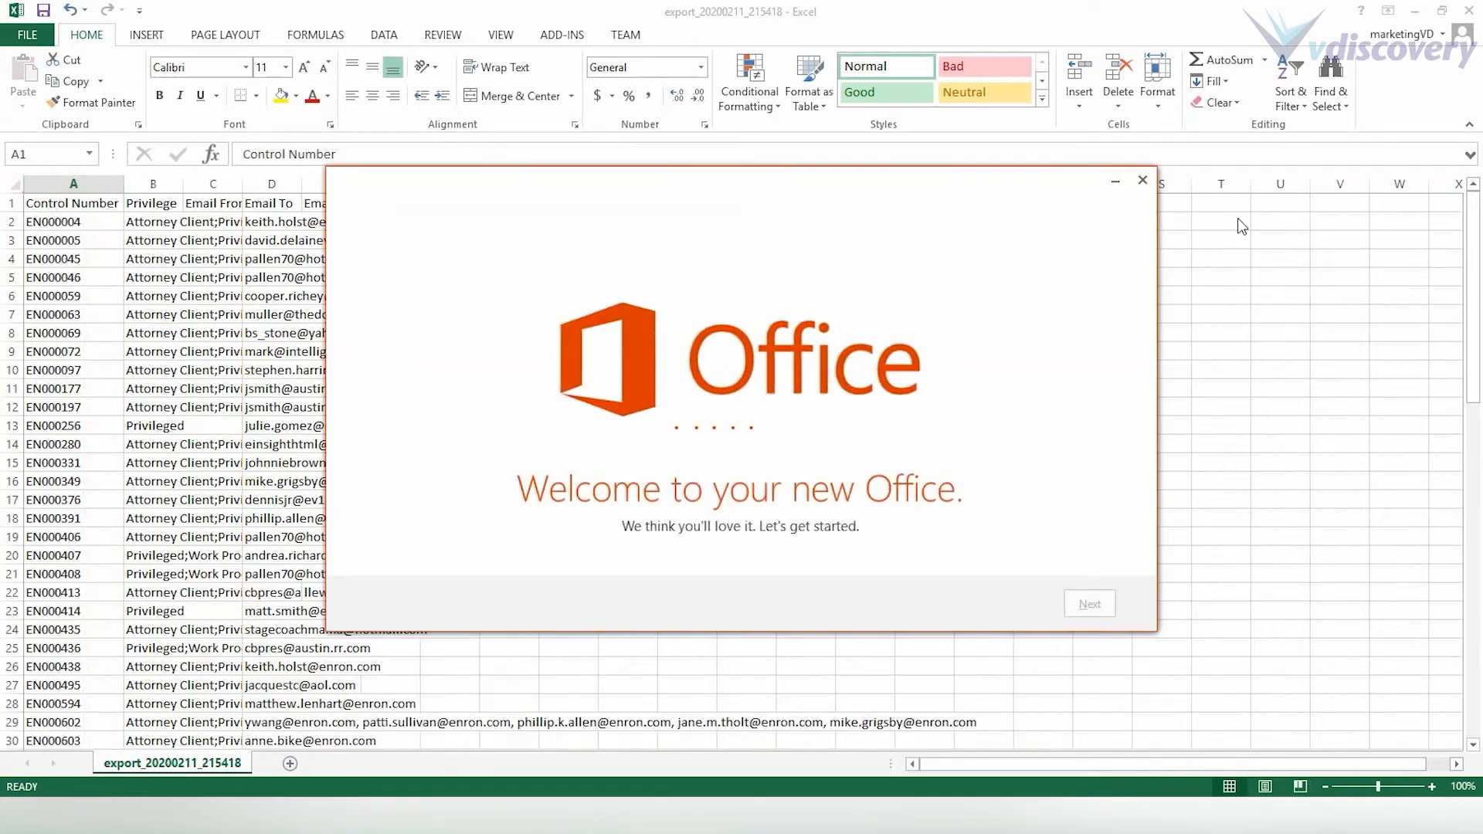
pyautogui.click(1143, 181)
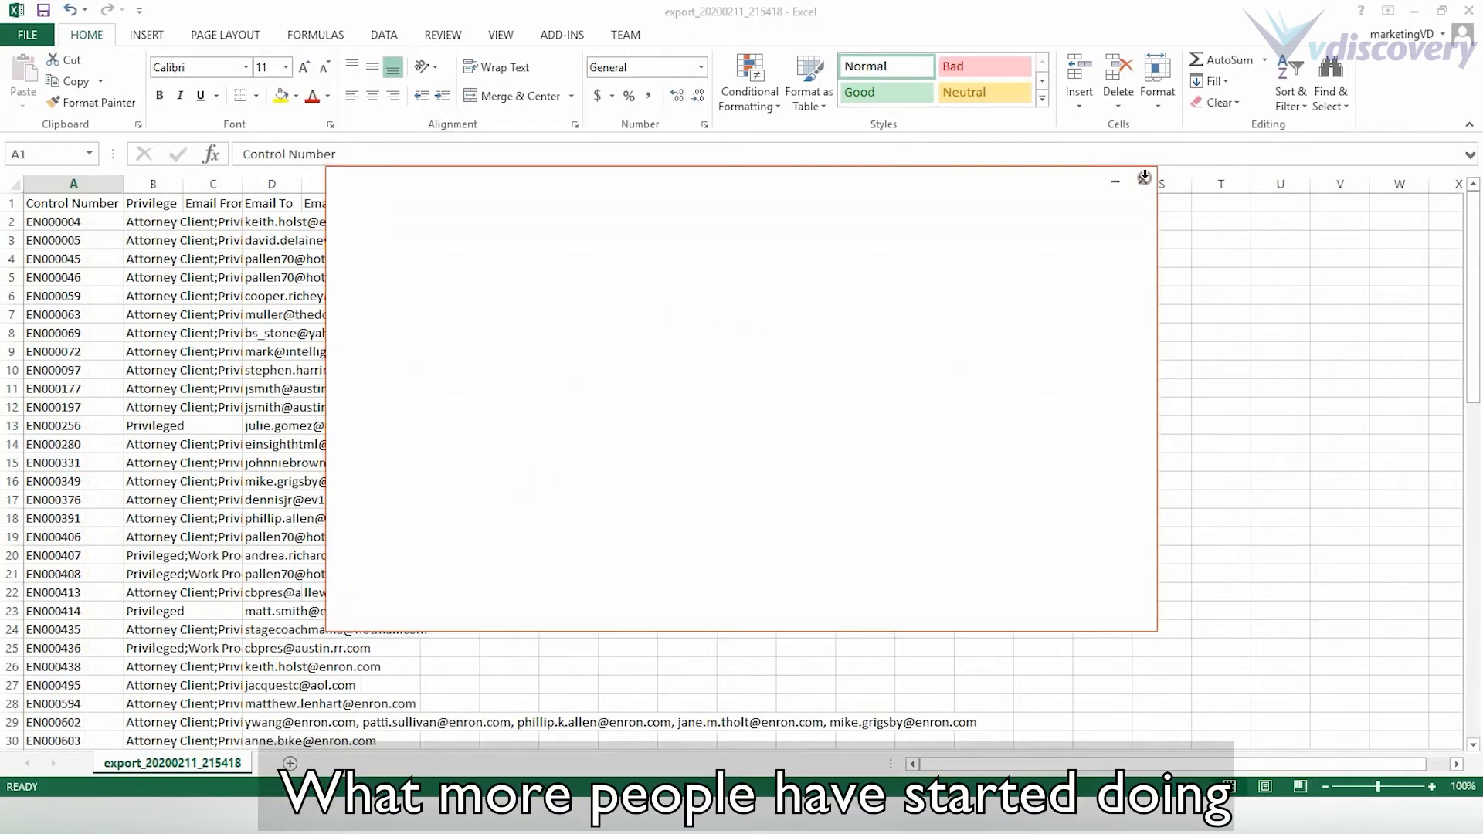
pyautogui.doubleClick(183, 188)
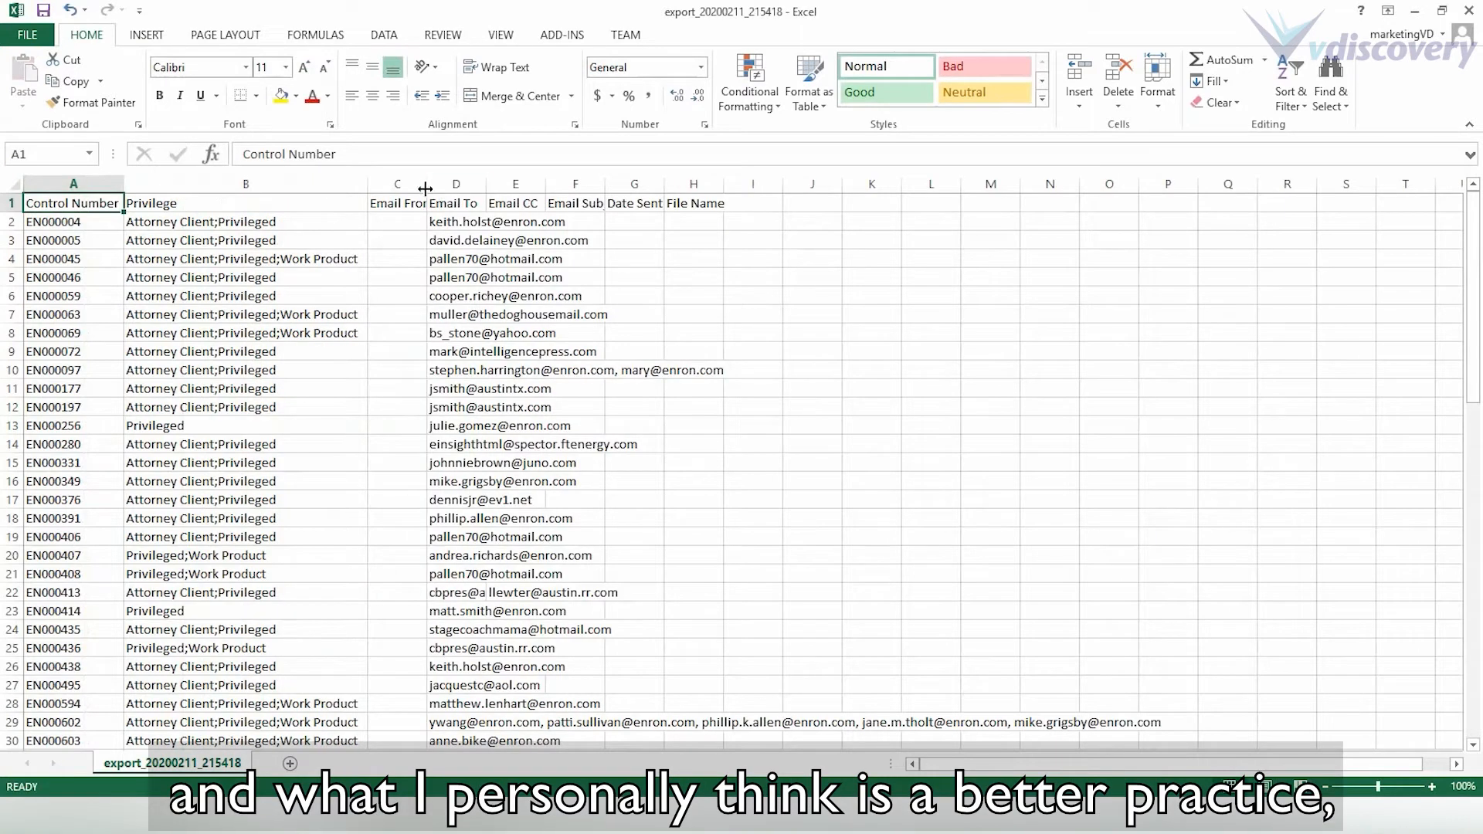
# Fit the Email From and Email To columns of the exported spreadsheet to their contents
pyautogui.doubleClick(426, 188)
pyautogui.doubleClick(498, 189)
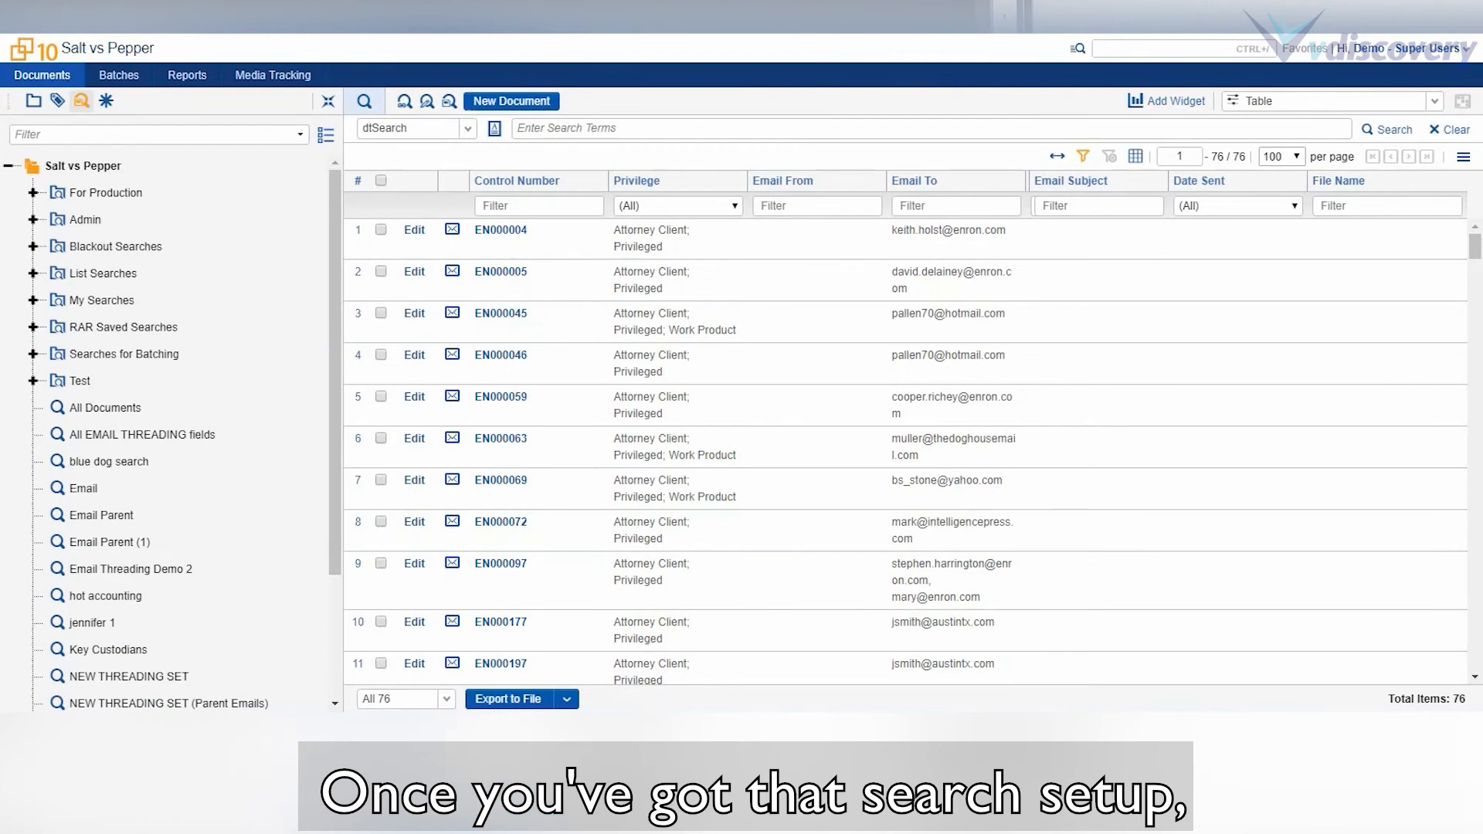
# Return to the Relativity workspace and start a new saved search in the For Production folder
pyautogui.click(33, 193)
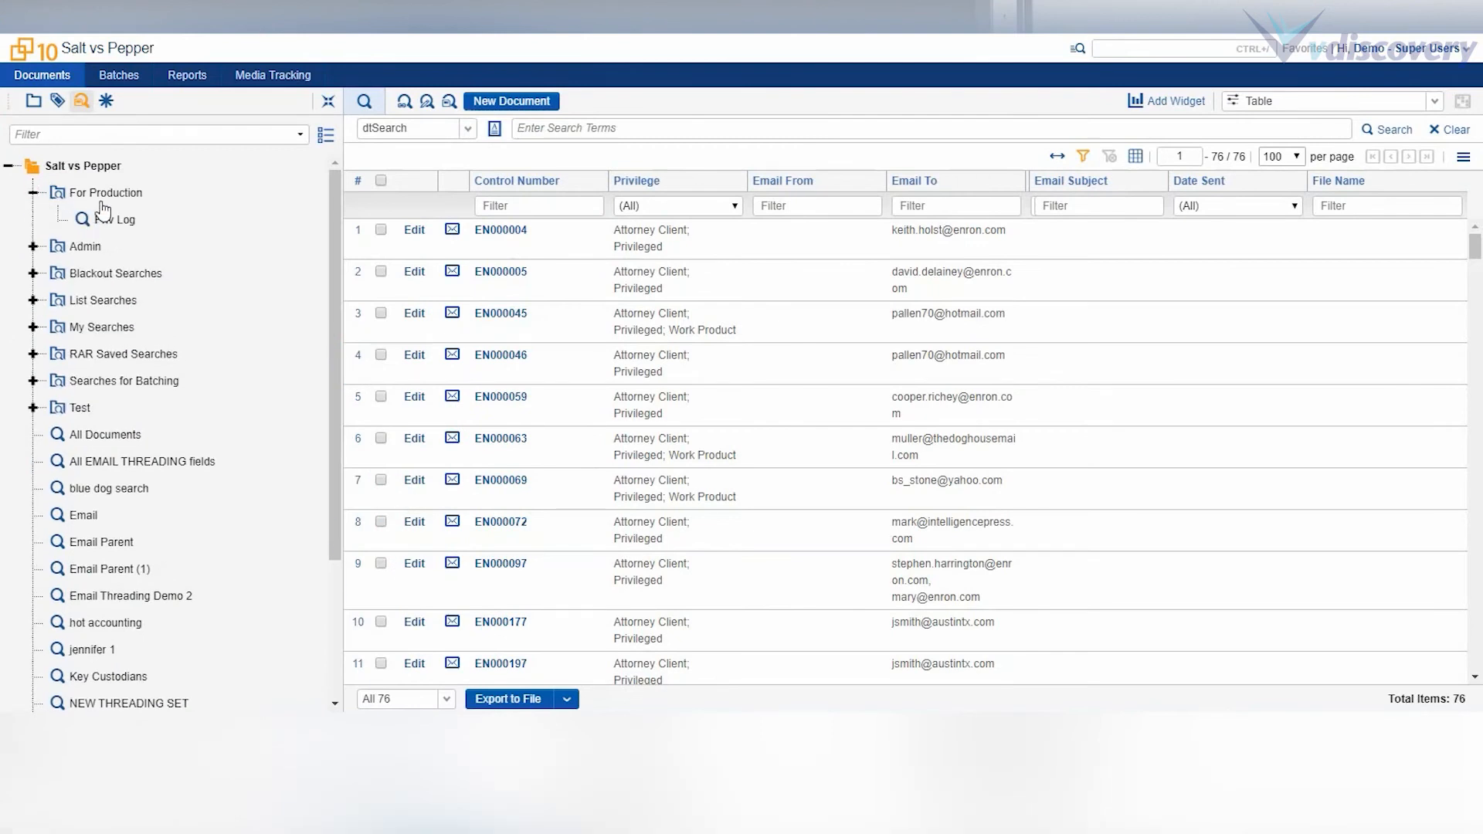
pyautogui.click(116, 199)
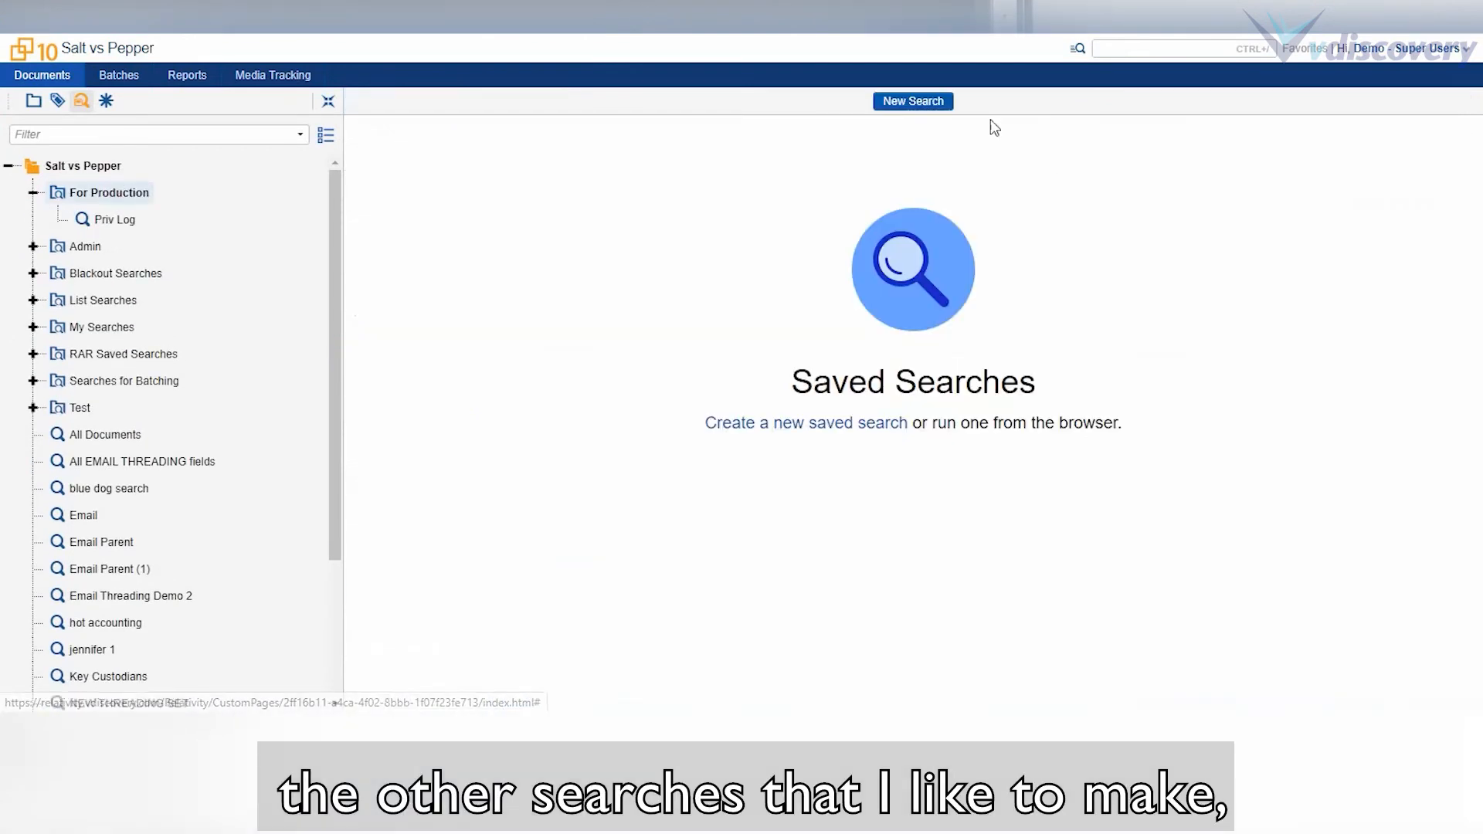
pyautogui.click(911, 102)
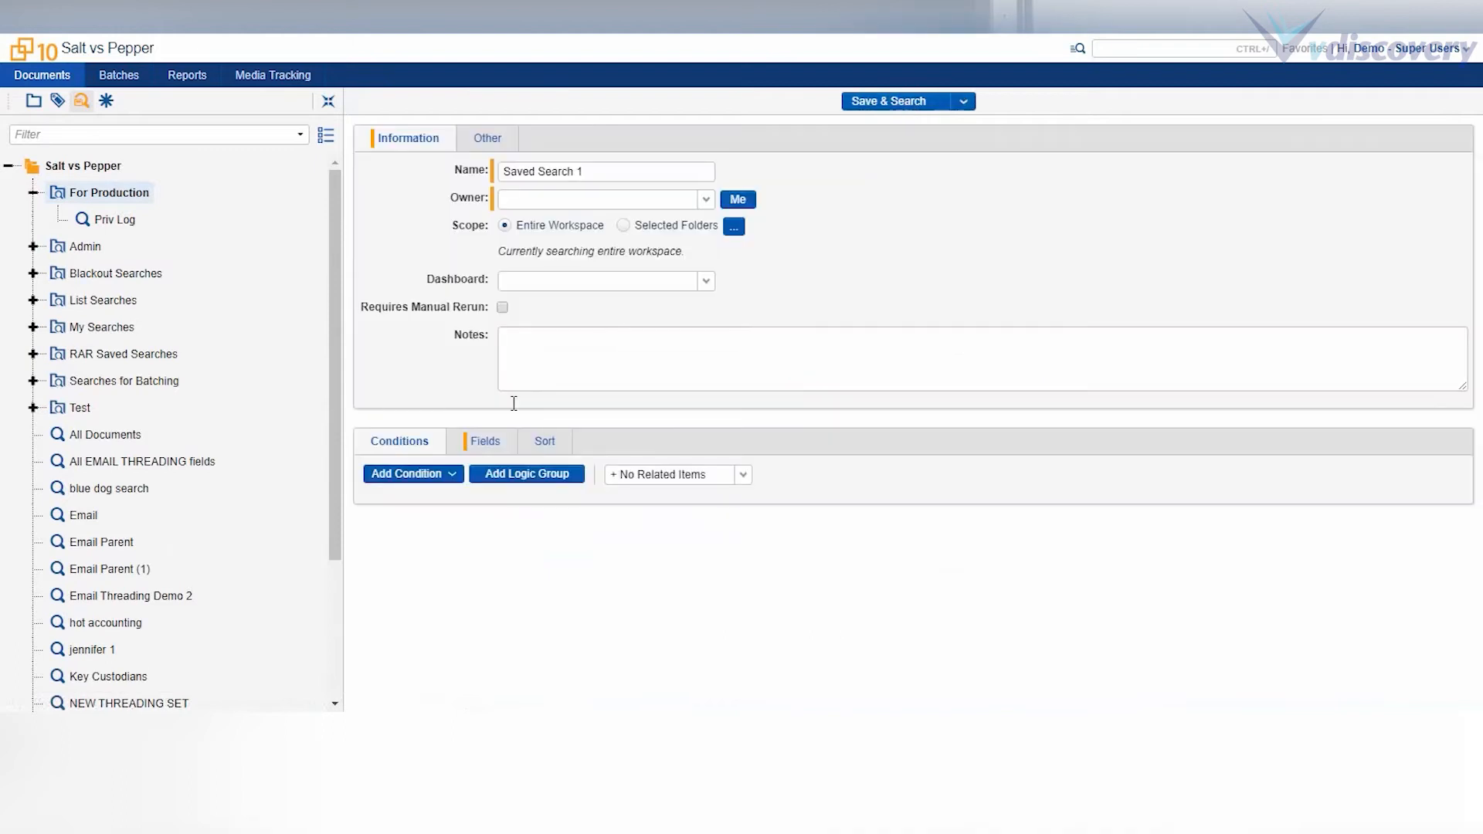
# Add a Saved Search condition that includes only documents not in the Priv Log search from the For Production folder
pyautogui.click(454, 474)
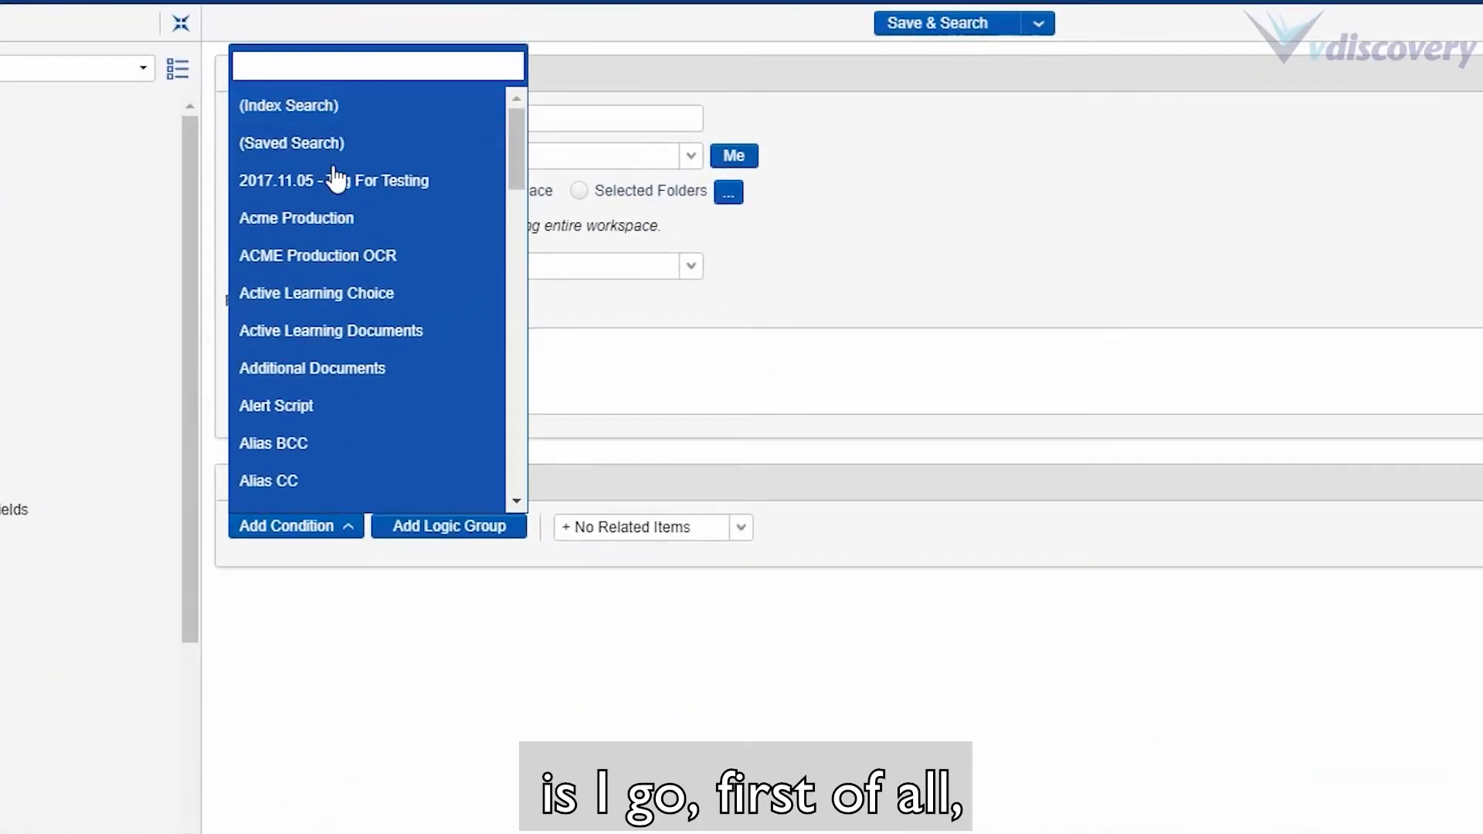
pyautogui.click(323, 143)
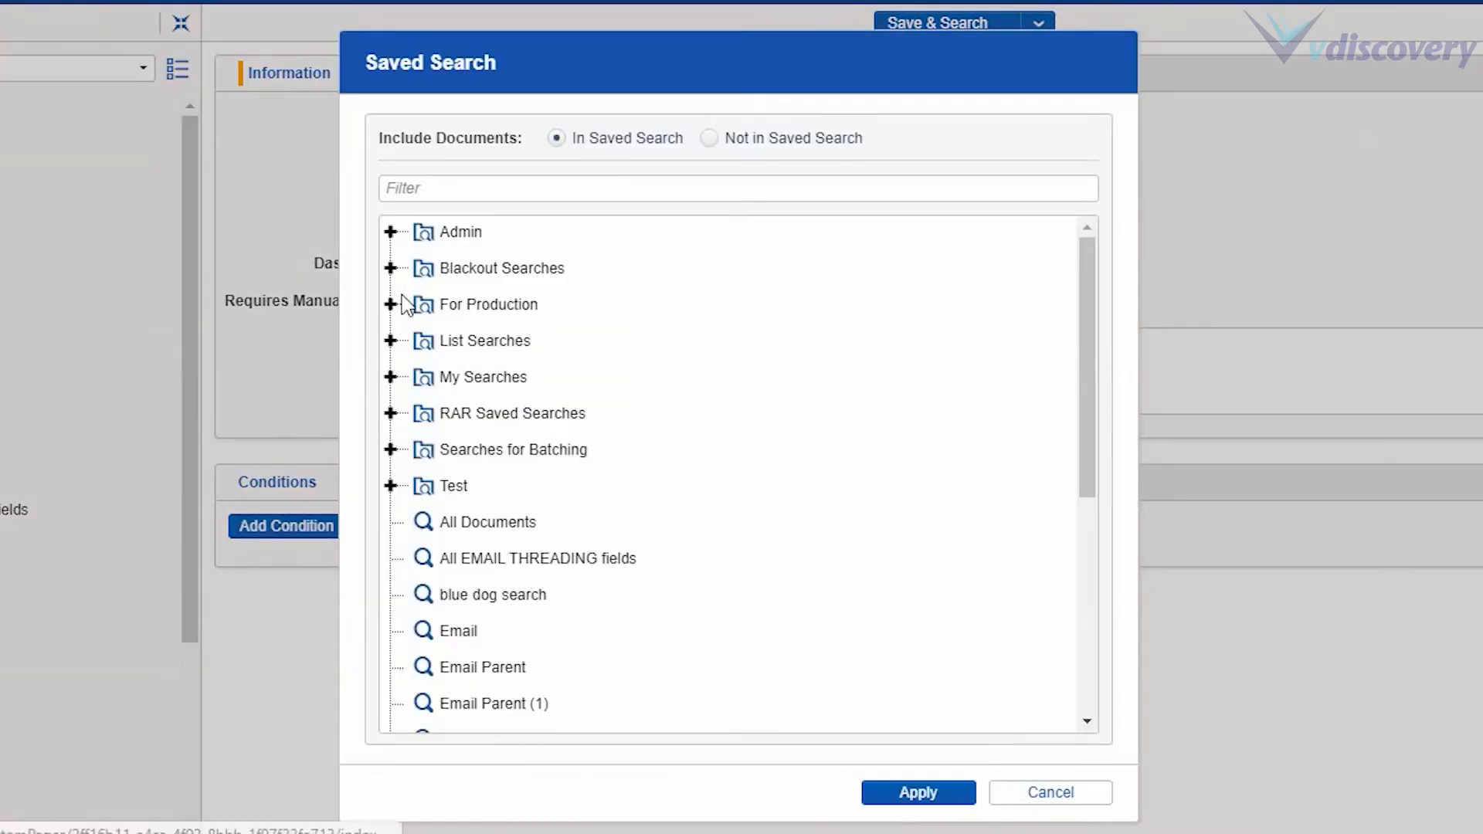
pyautogui.click(391, 305)
pyautogui.click(499, 341)
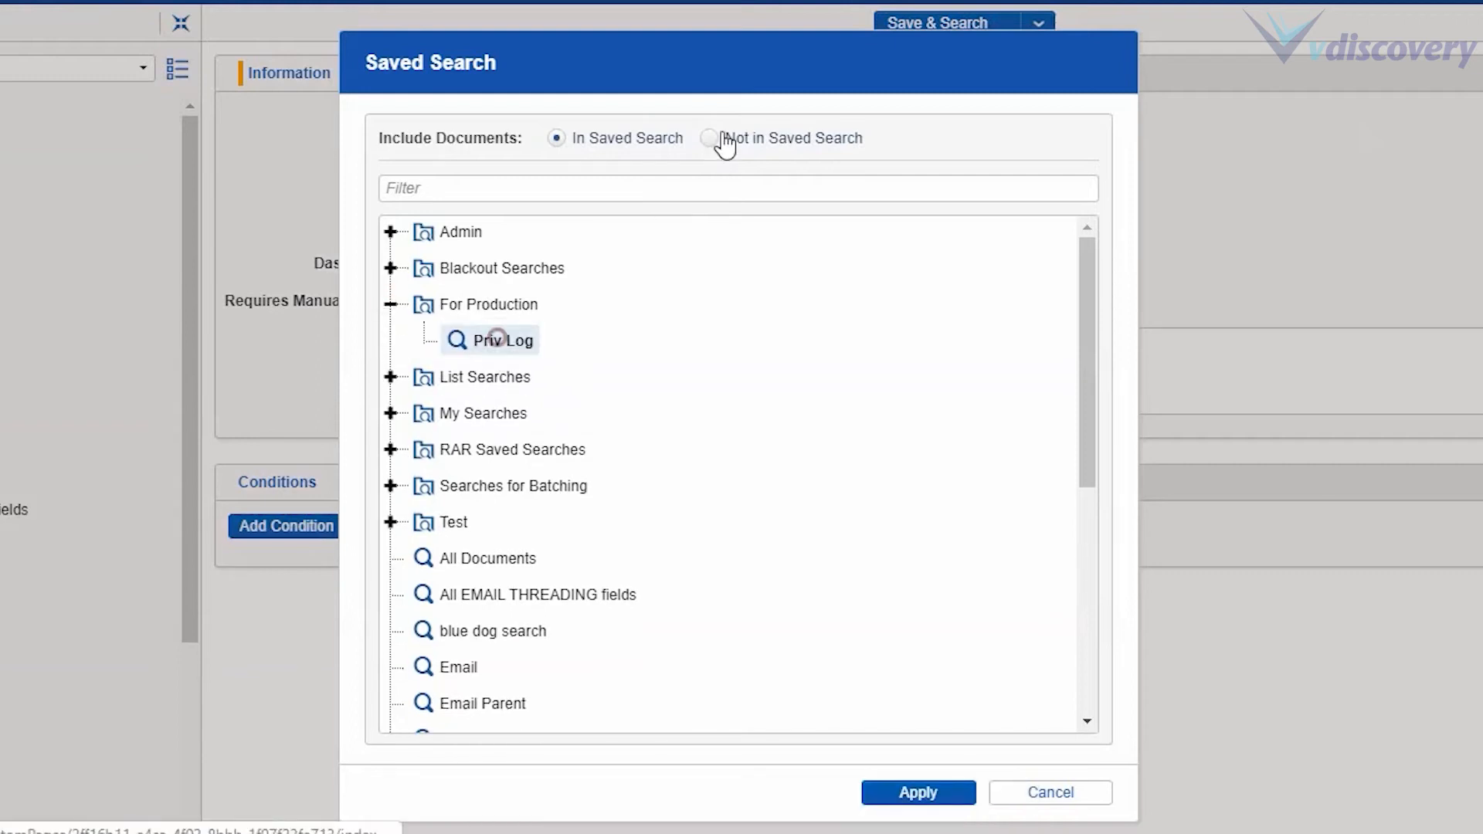
pyautogui.click(714, 140)
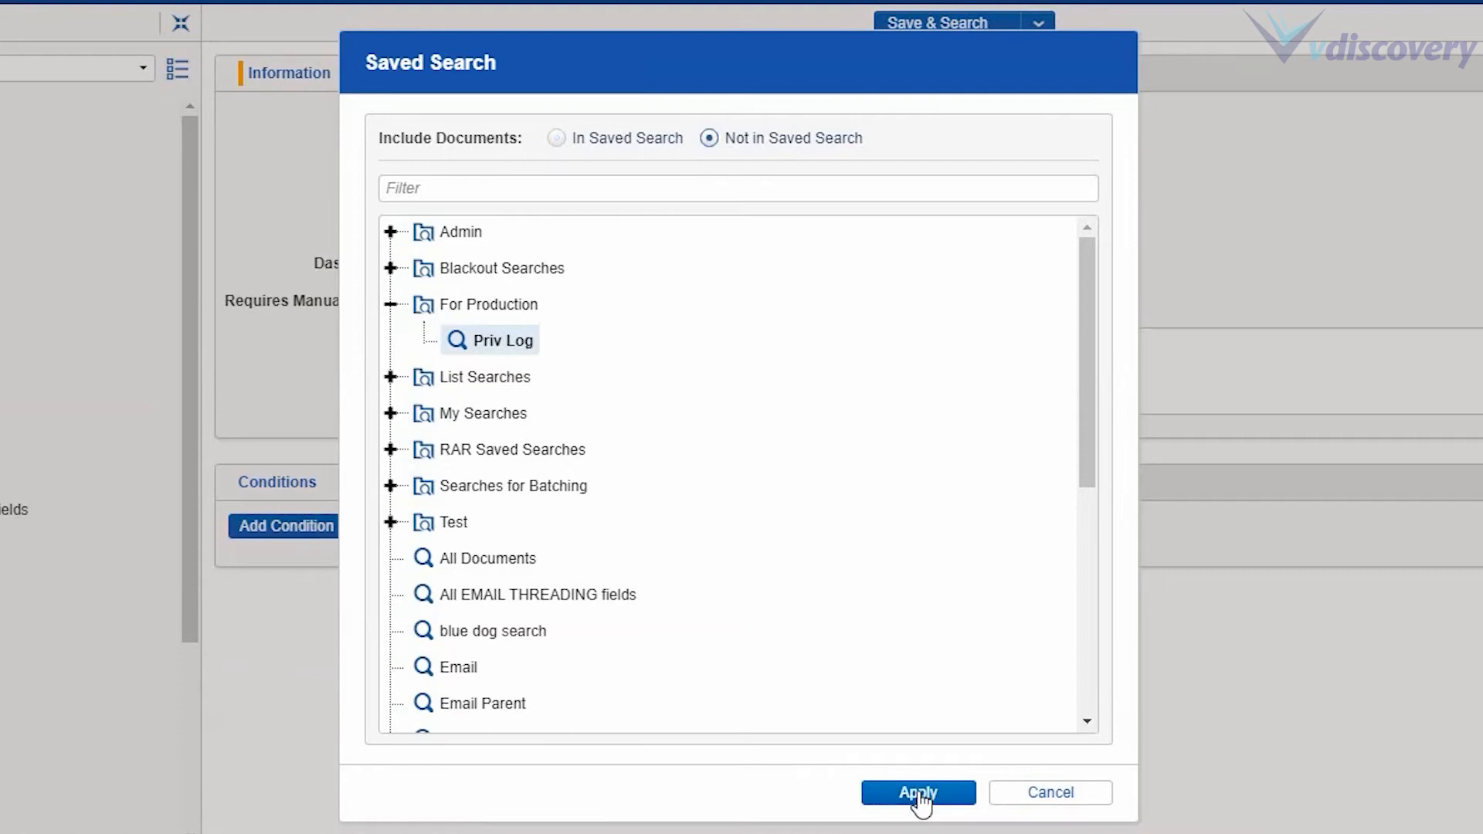
pyautogui.click(919, 794)
# Add a condition on the Responsive field requiring any of these: Responsive
pyautogui.click(352, 527)
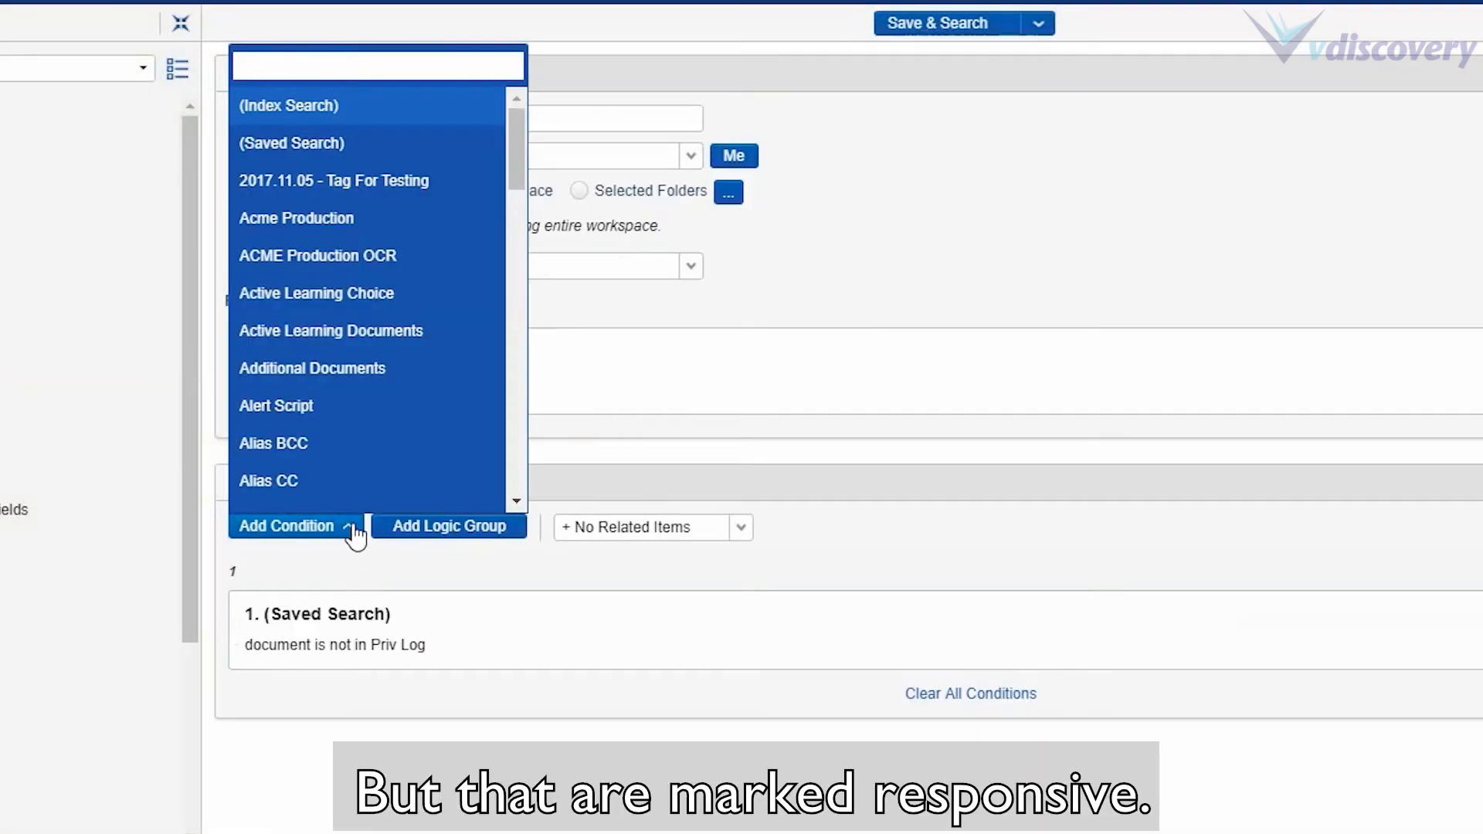
pyautogui.write('resp')
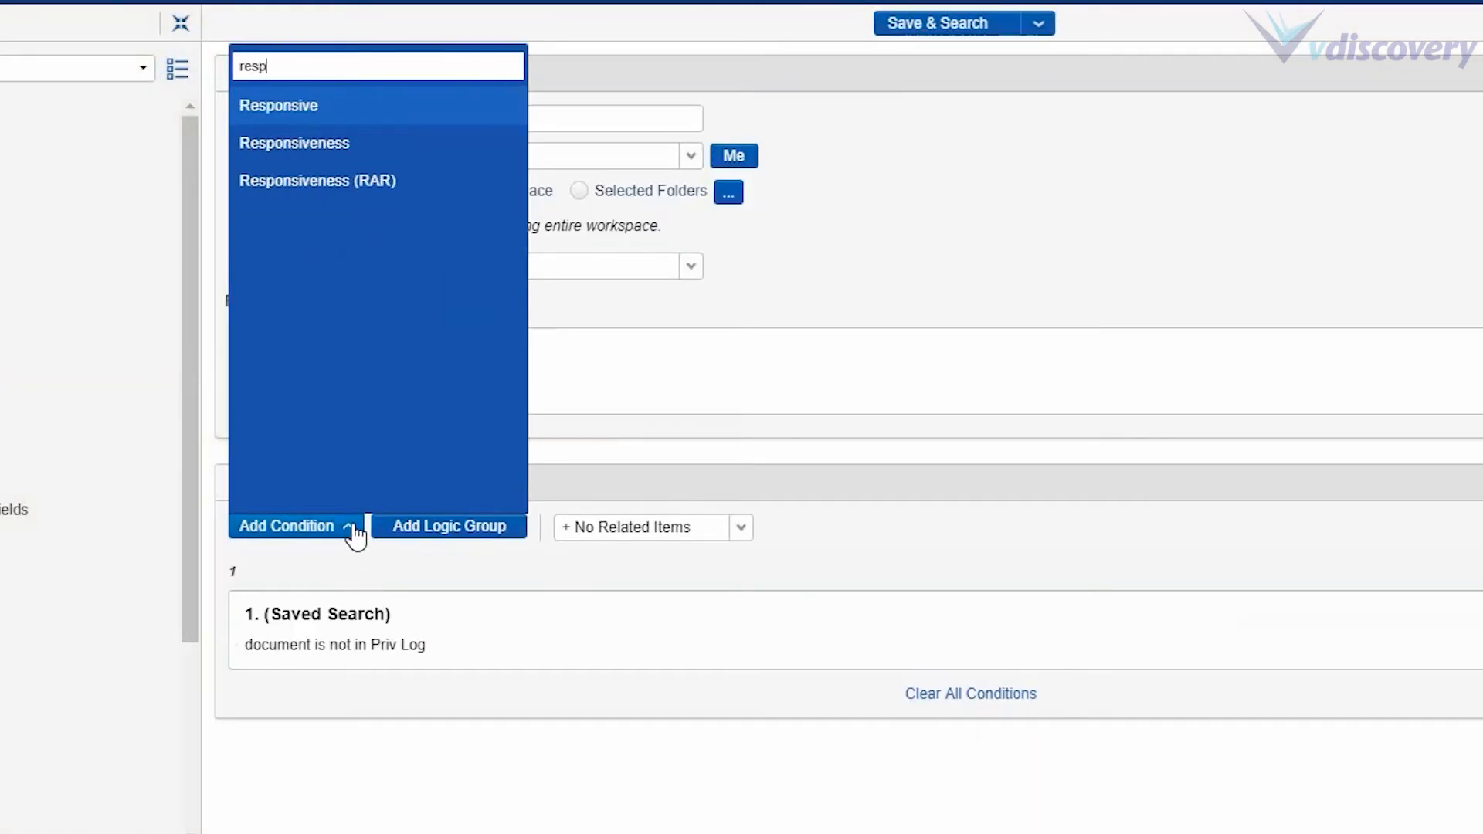
pyautogui.click(287, 110)
pyautogui.click(352, 325)
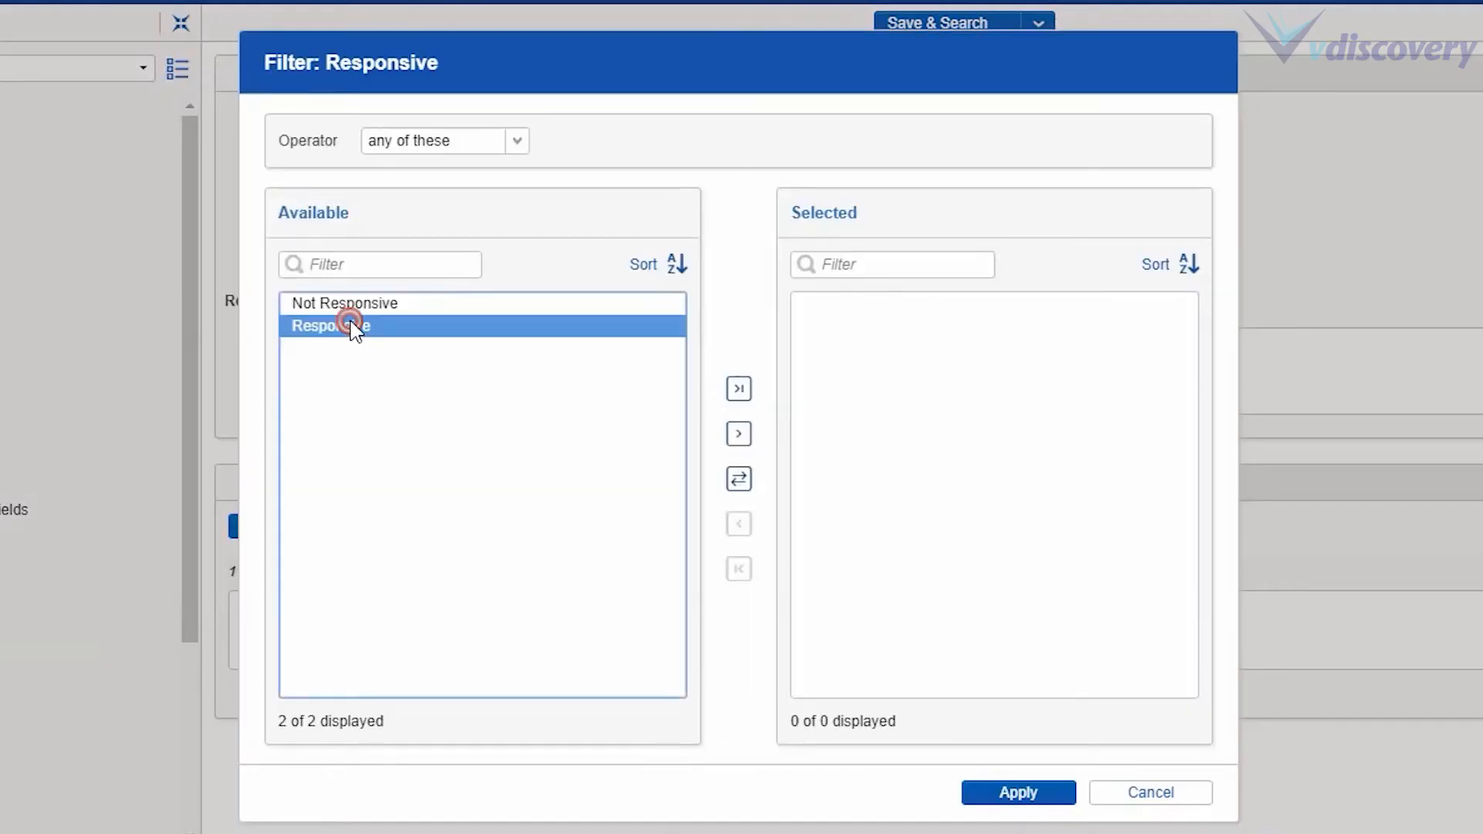
pyautogui.doubleClick(352, 325)
pyautogui.click(1017, 793)
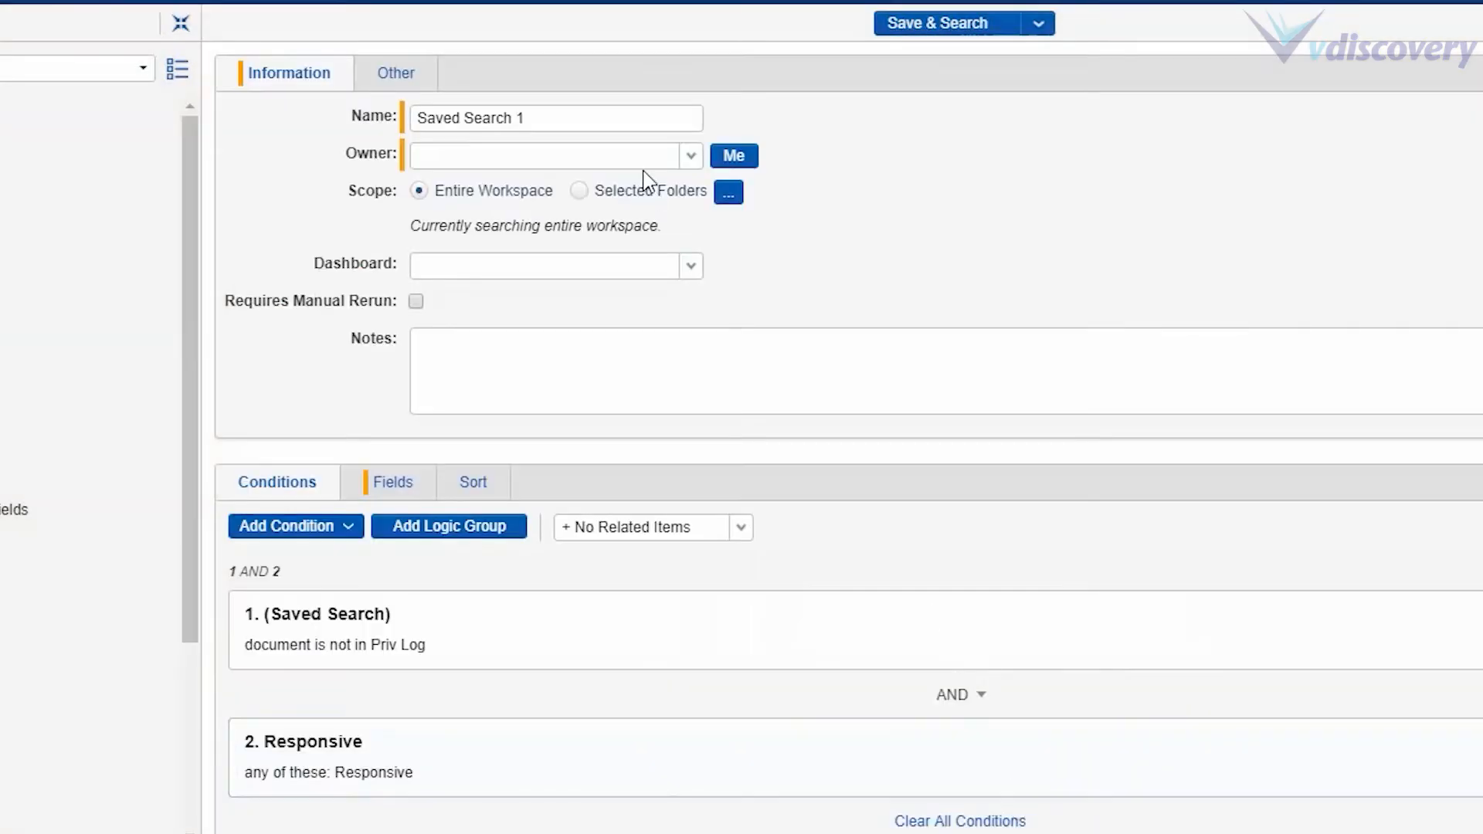
# Set the search's owner to Public, name it REesponsive, and save and run it
pyautogui.click(691, 157)
pyautogui.click(619, 207)
pyautogui.click(692, 157)
pyautogui.click(603, 207)
pyautogui.click(556, 116)
pyautogui.hotkey('ctrl', 'a')
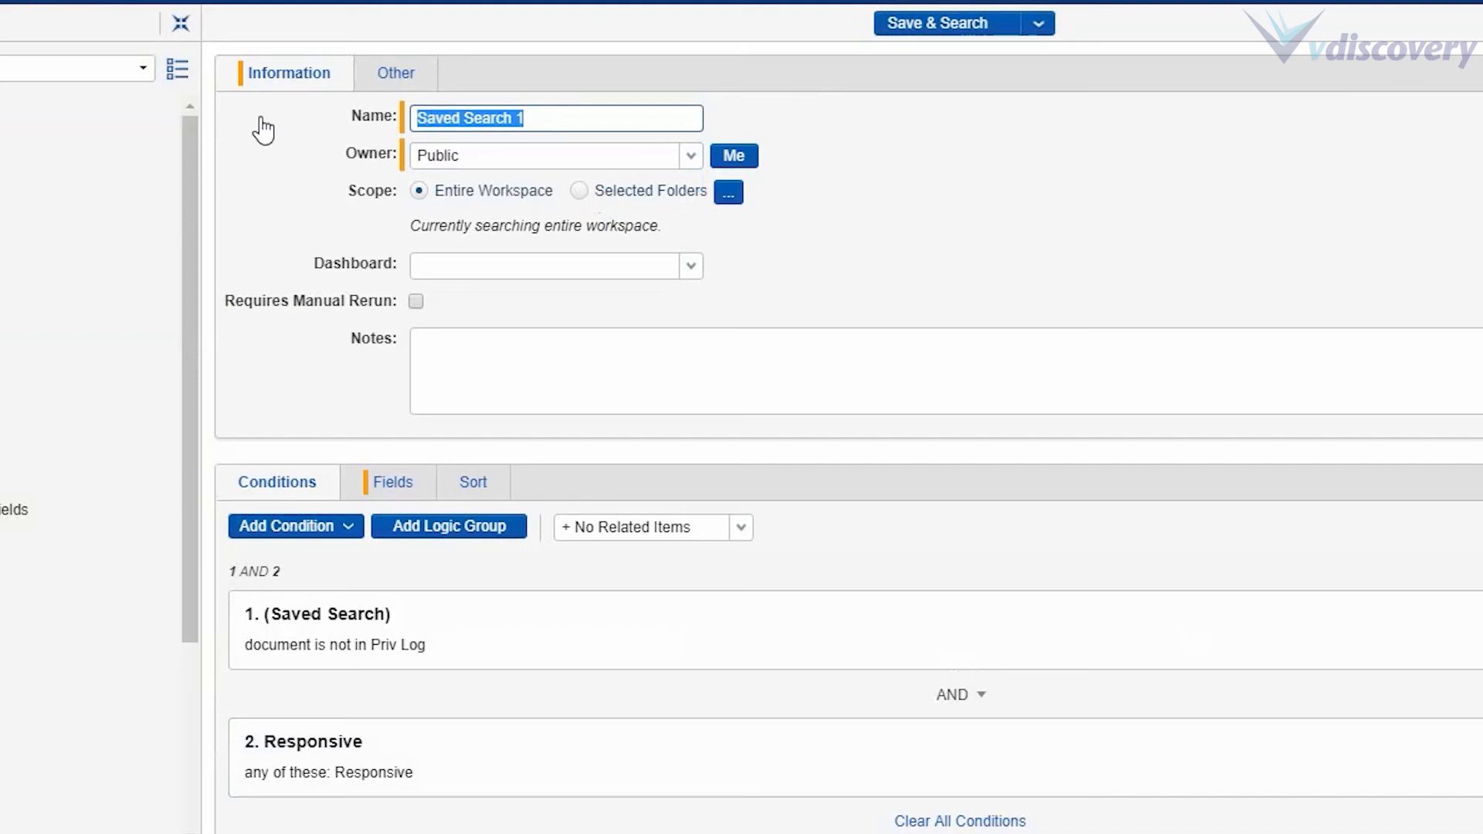
pyautogui.write('REesponsive')
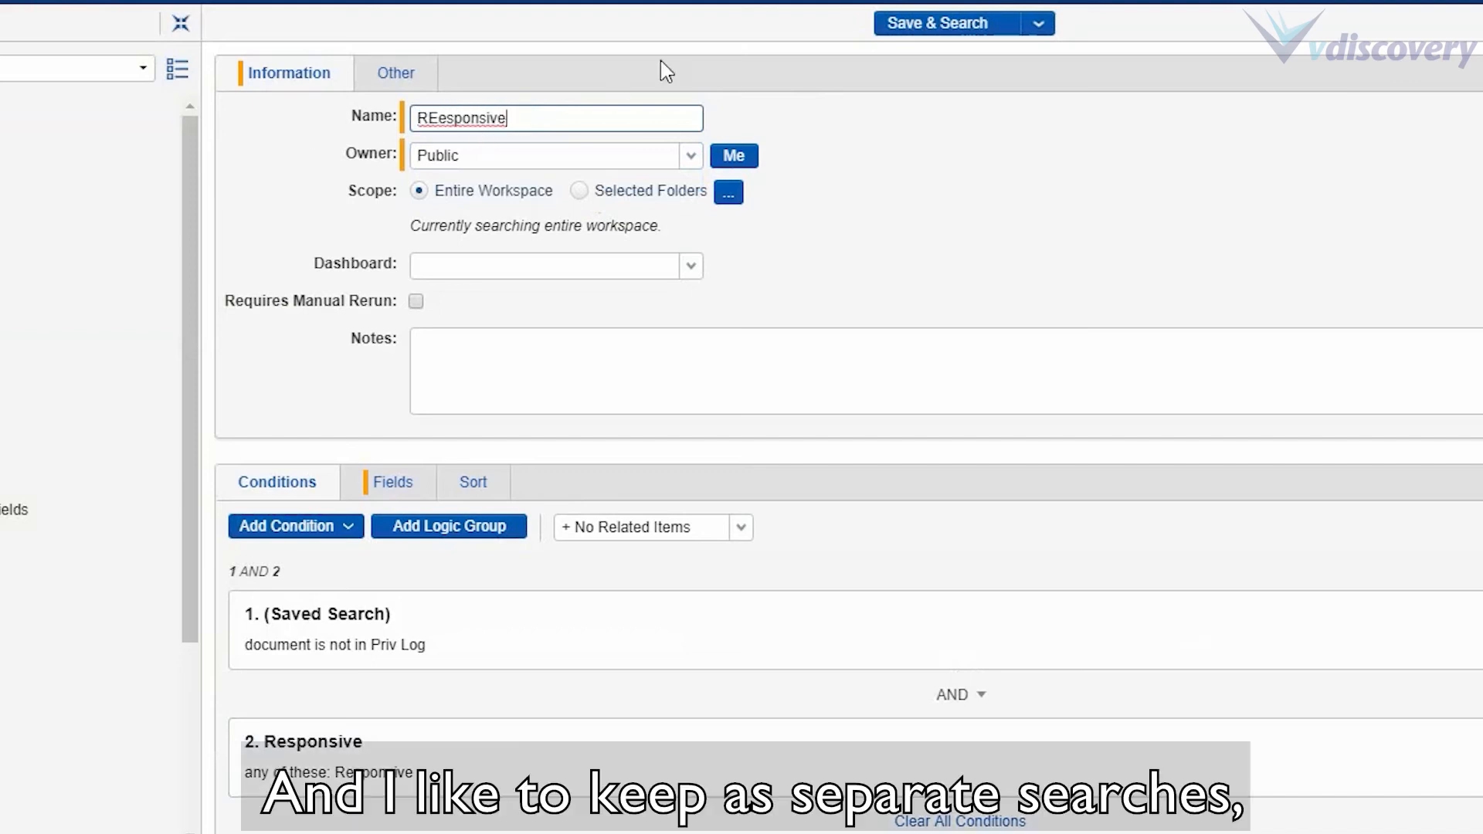
pyautogui.click(923, 27)
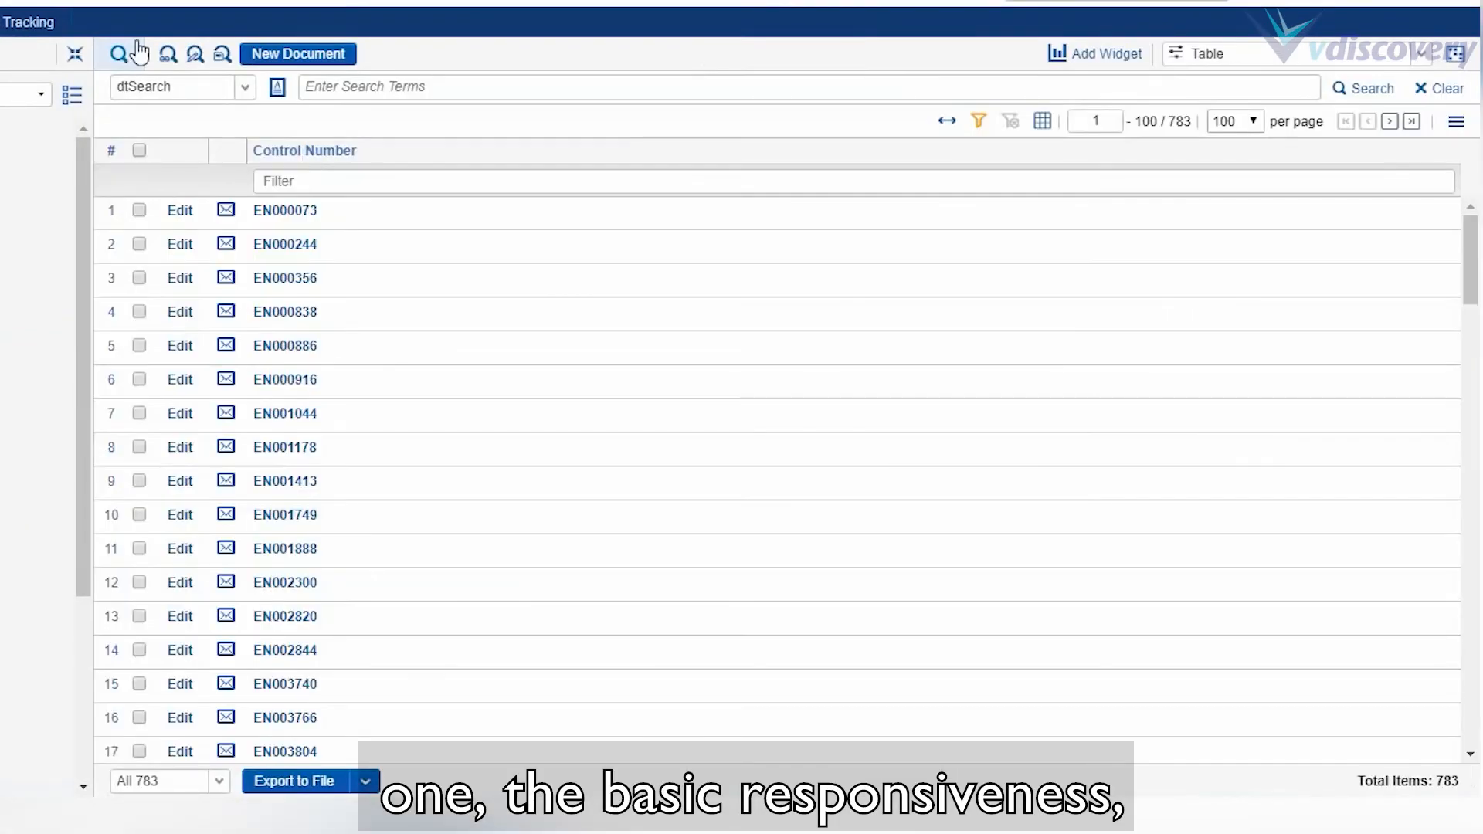
# Edit the REesponsive search to include Family related items, and save and run it as a new search named REesponsive w Family
pyautogui.click(196, 53)
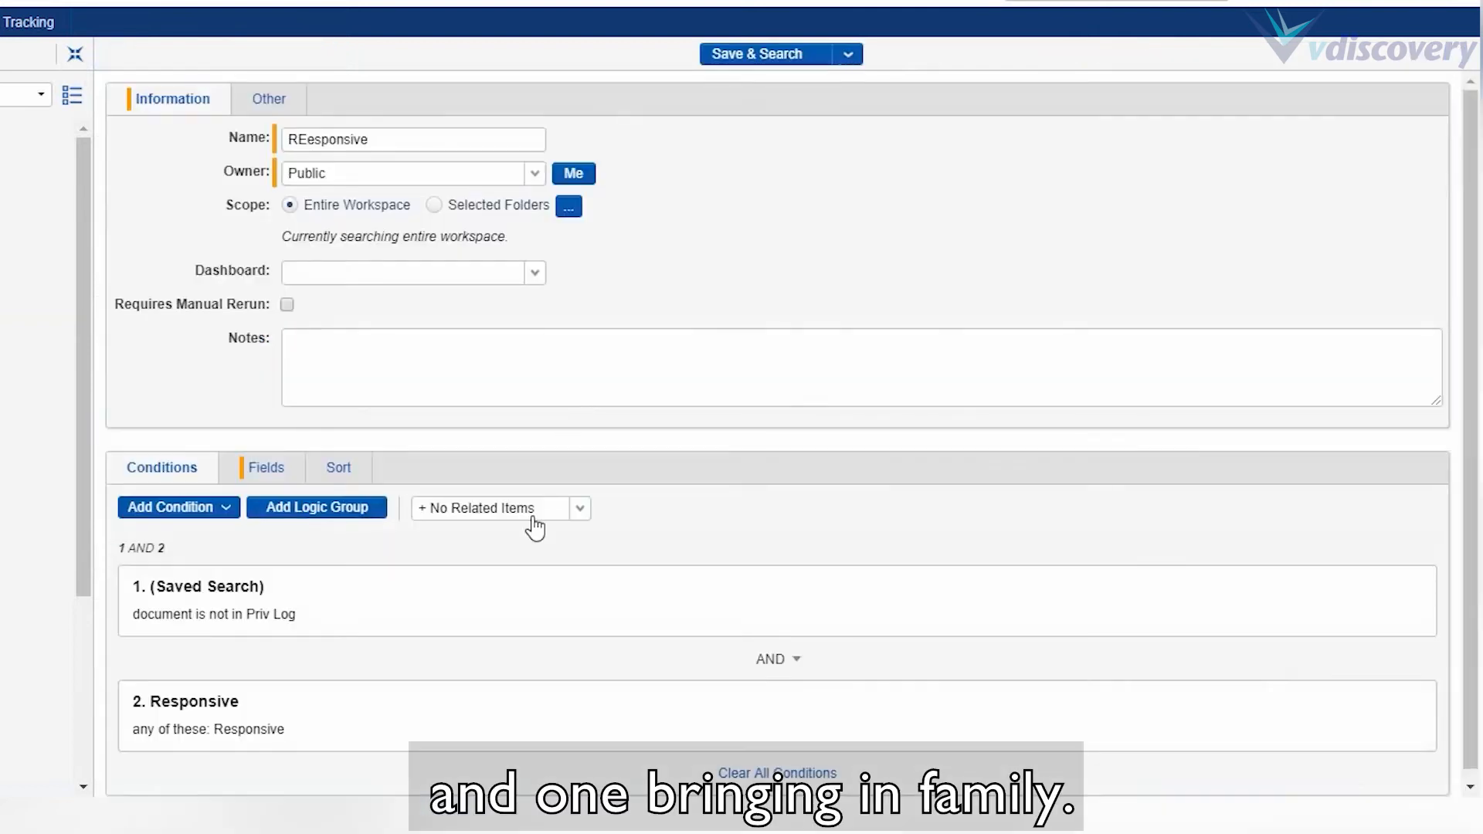
pyautogui.click(579, 509)
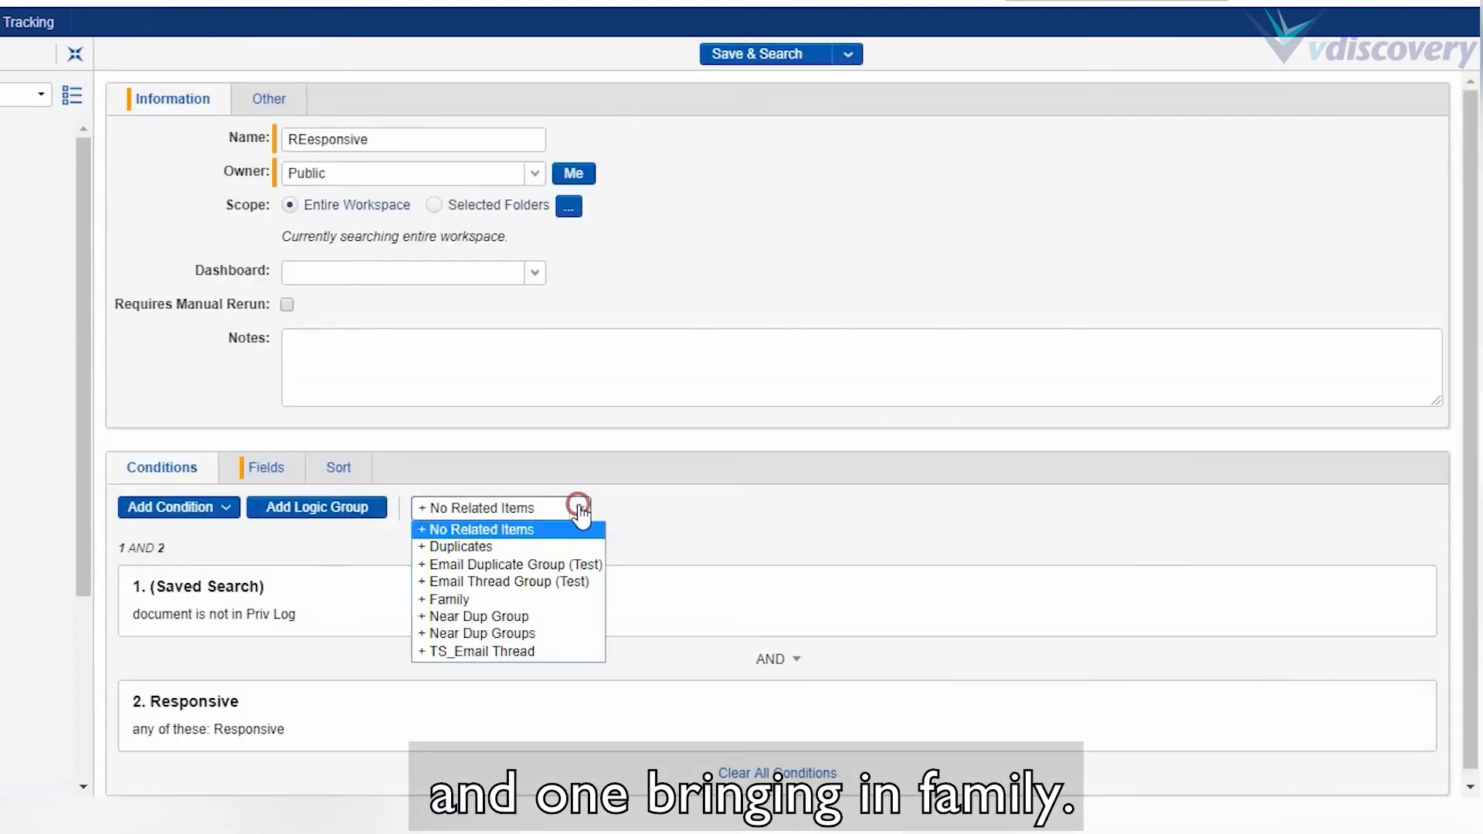
pyautogui.click(529, 599)
pyautogui.click(405, 144)
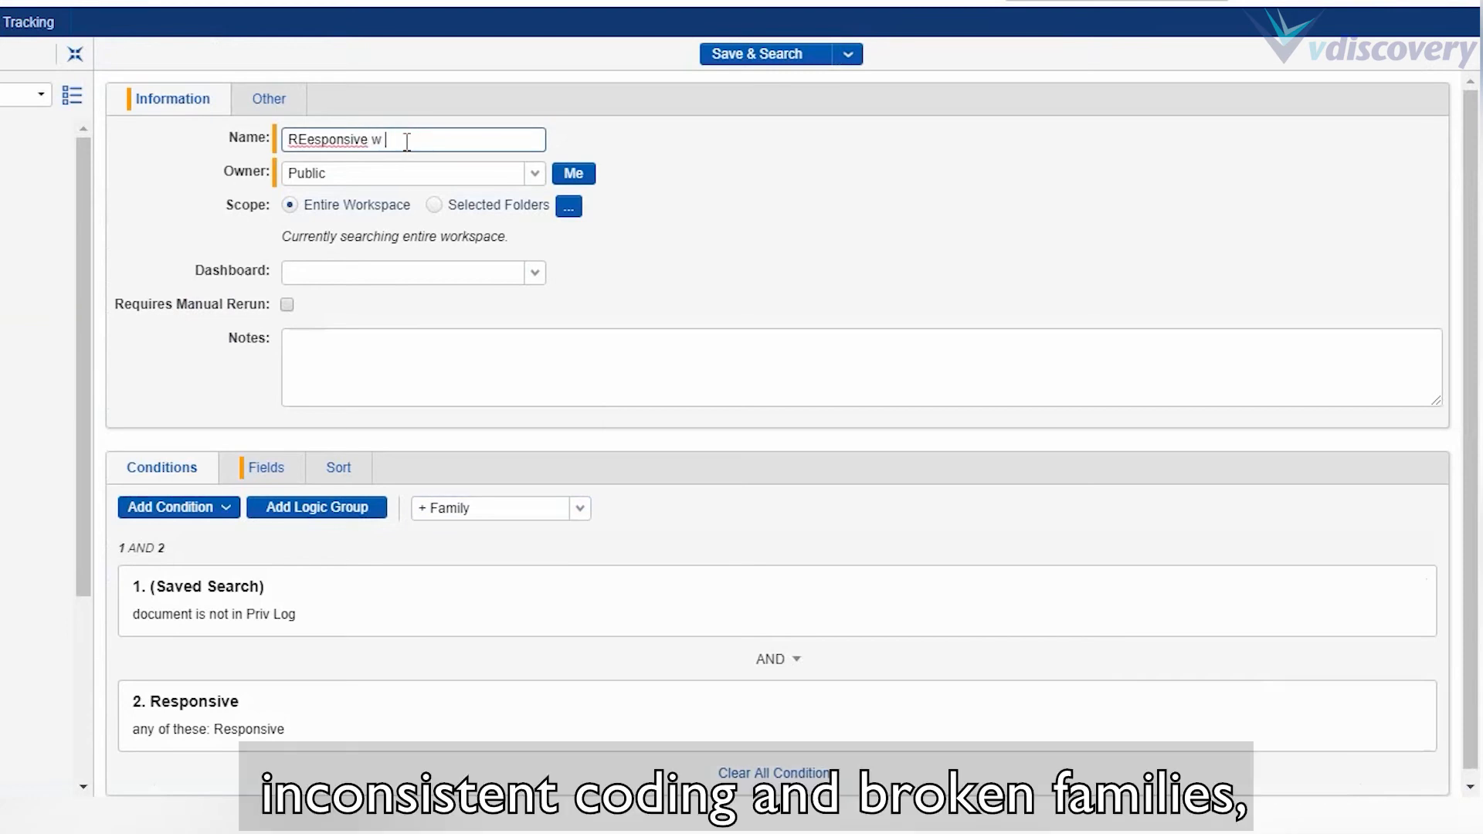
pyautogui.write('w Family')
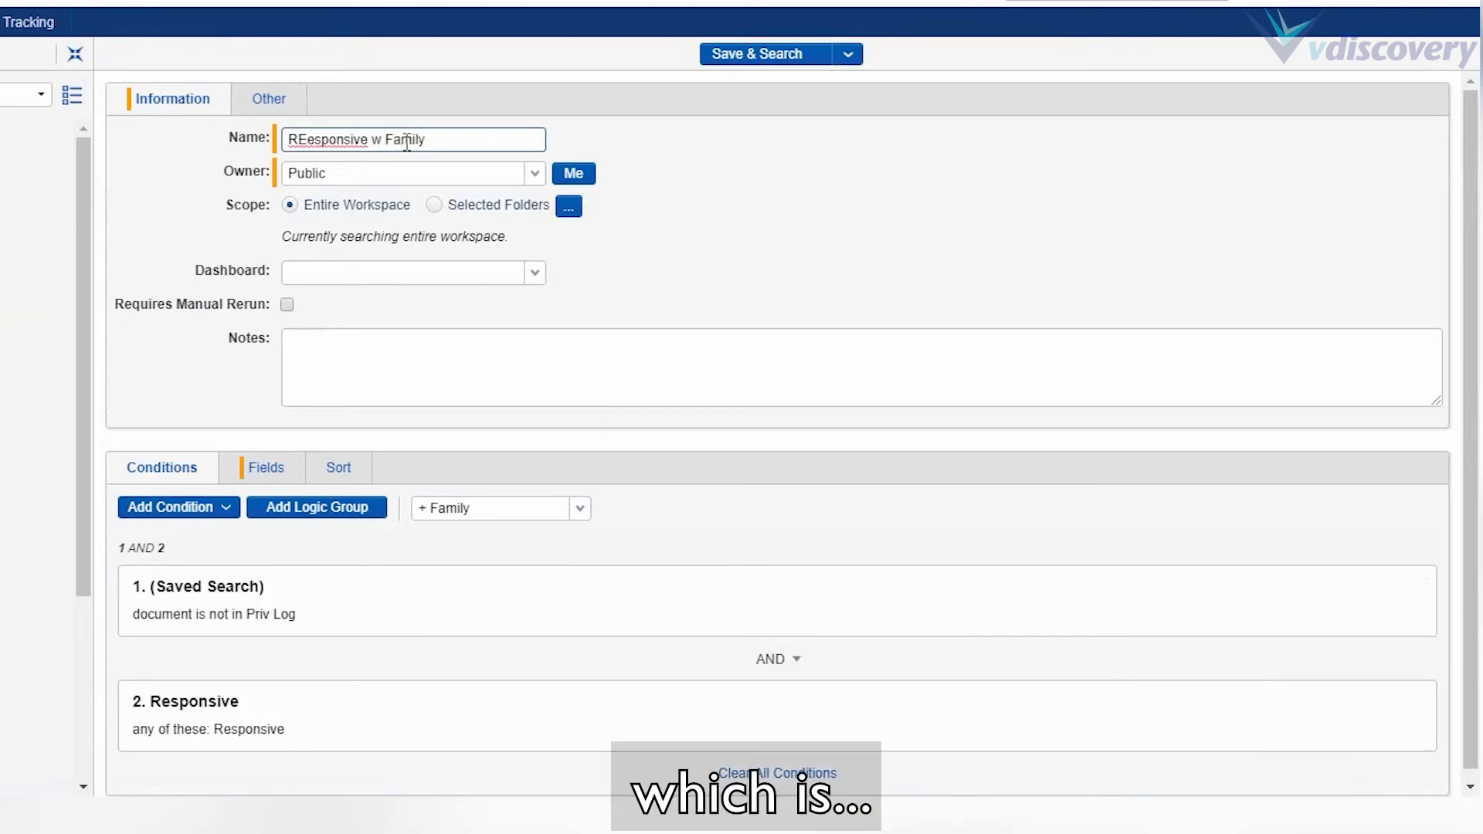
pyautogui.click(850, 56)
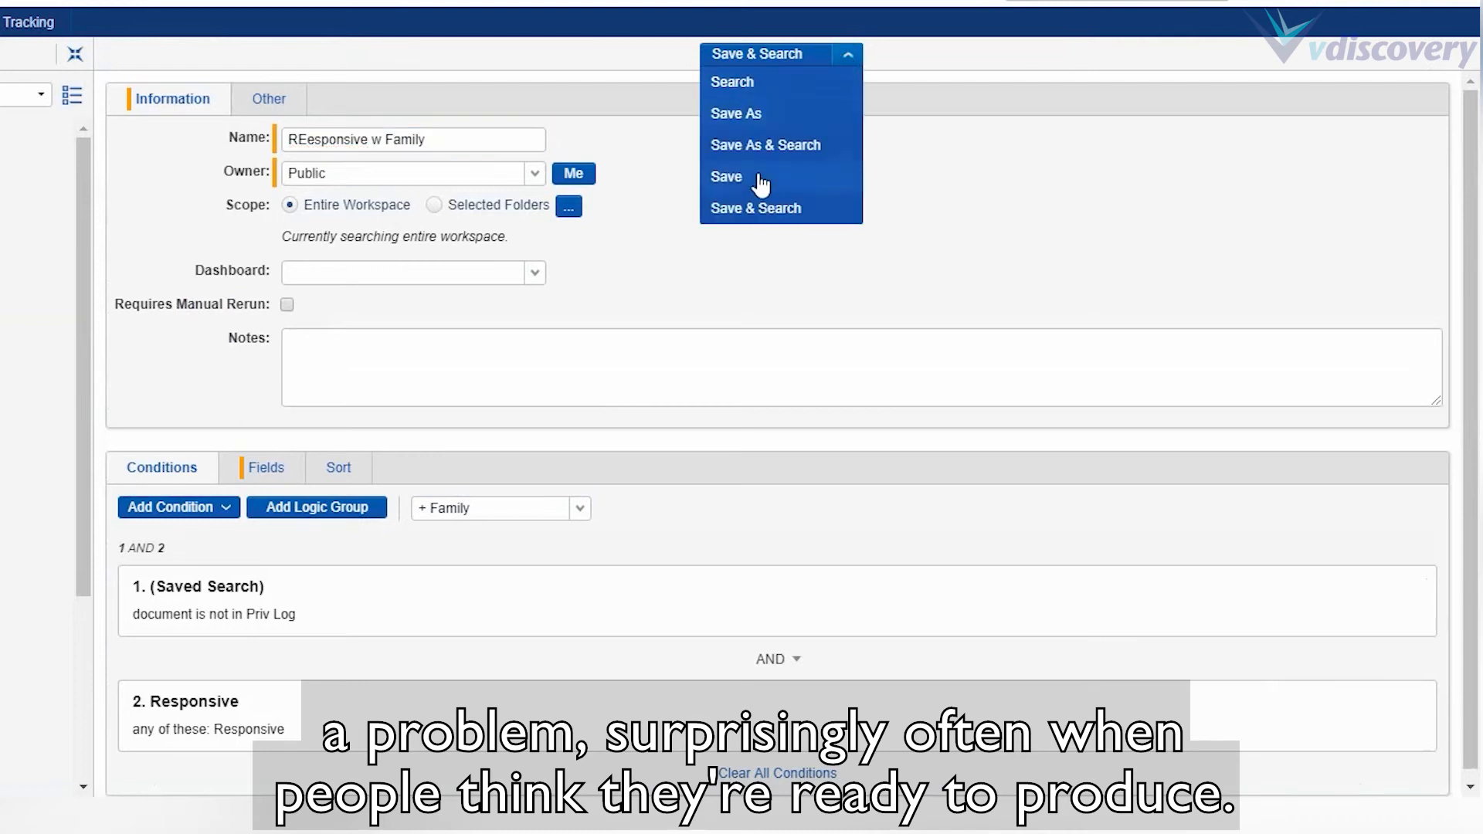
pyautogui.click(786, 147)
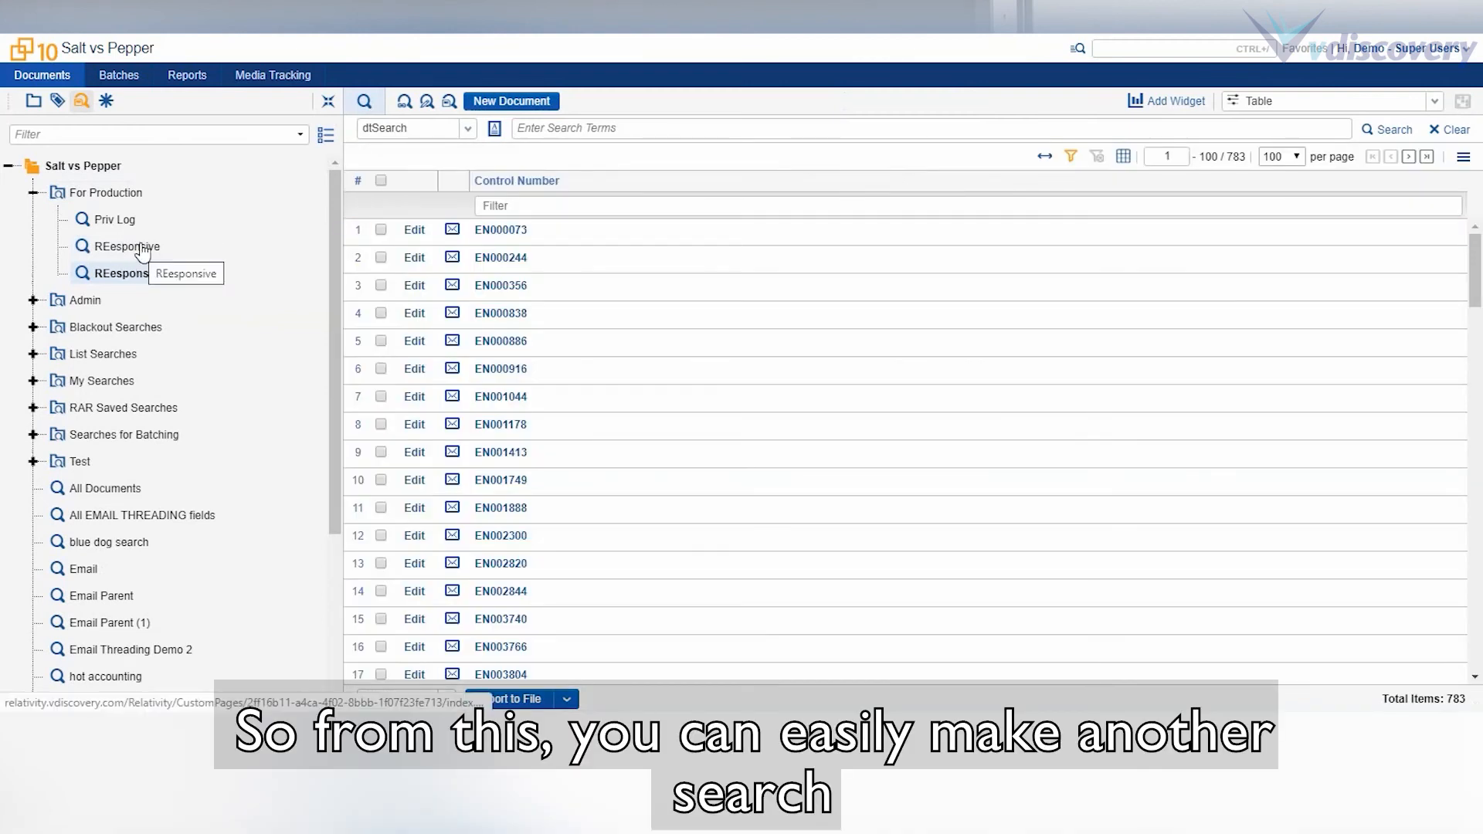
# View the results of the REesponsive search and those of the REesponsive w Family search
pyautogui.click(139, 247)
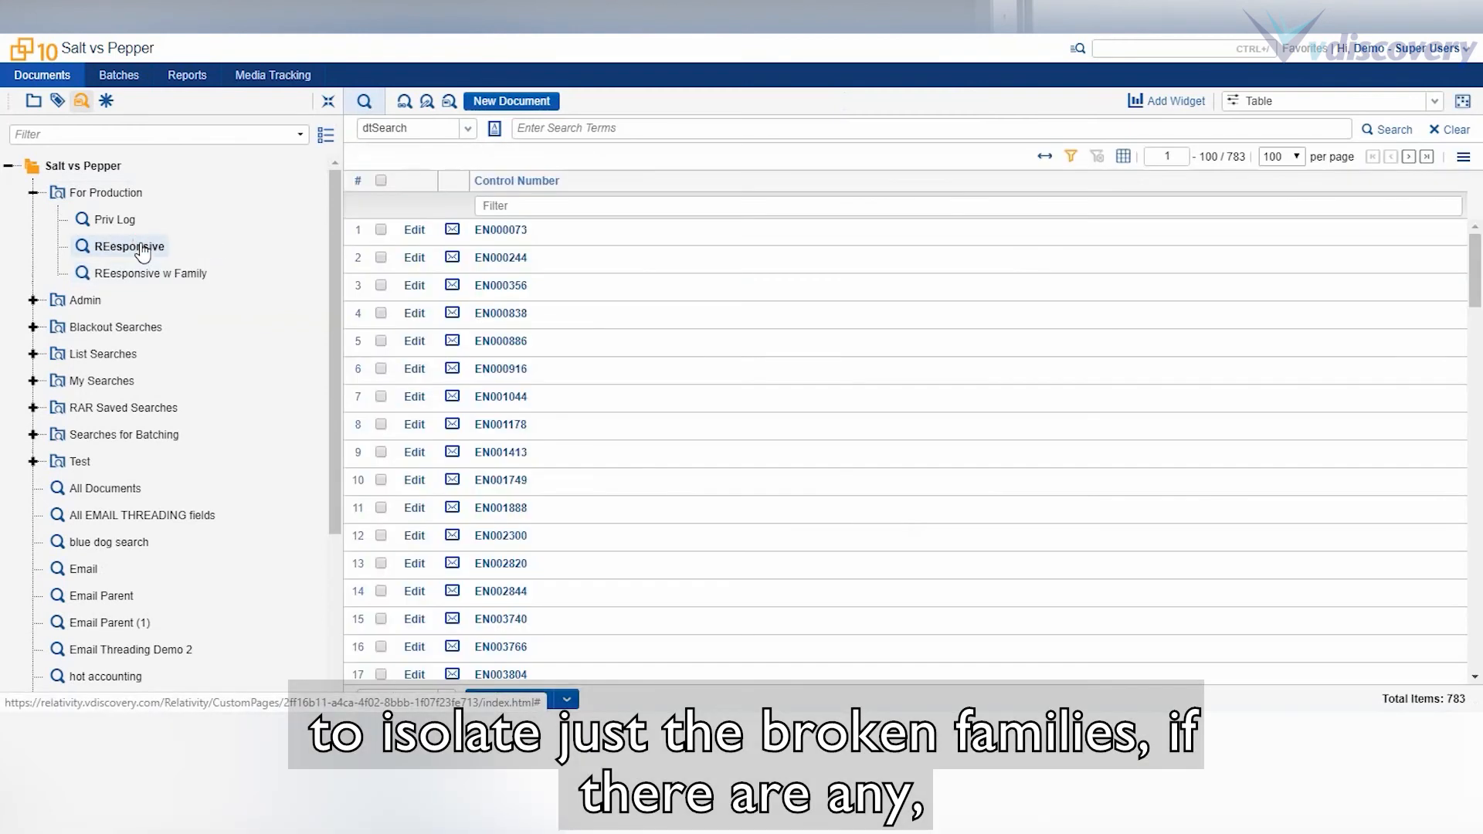
pyautogui.click(140, 273)
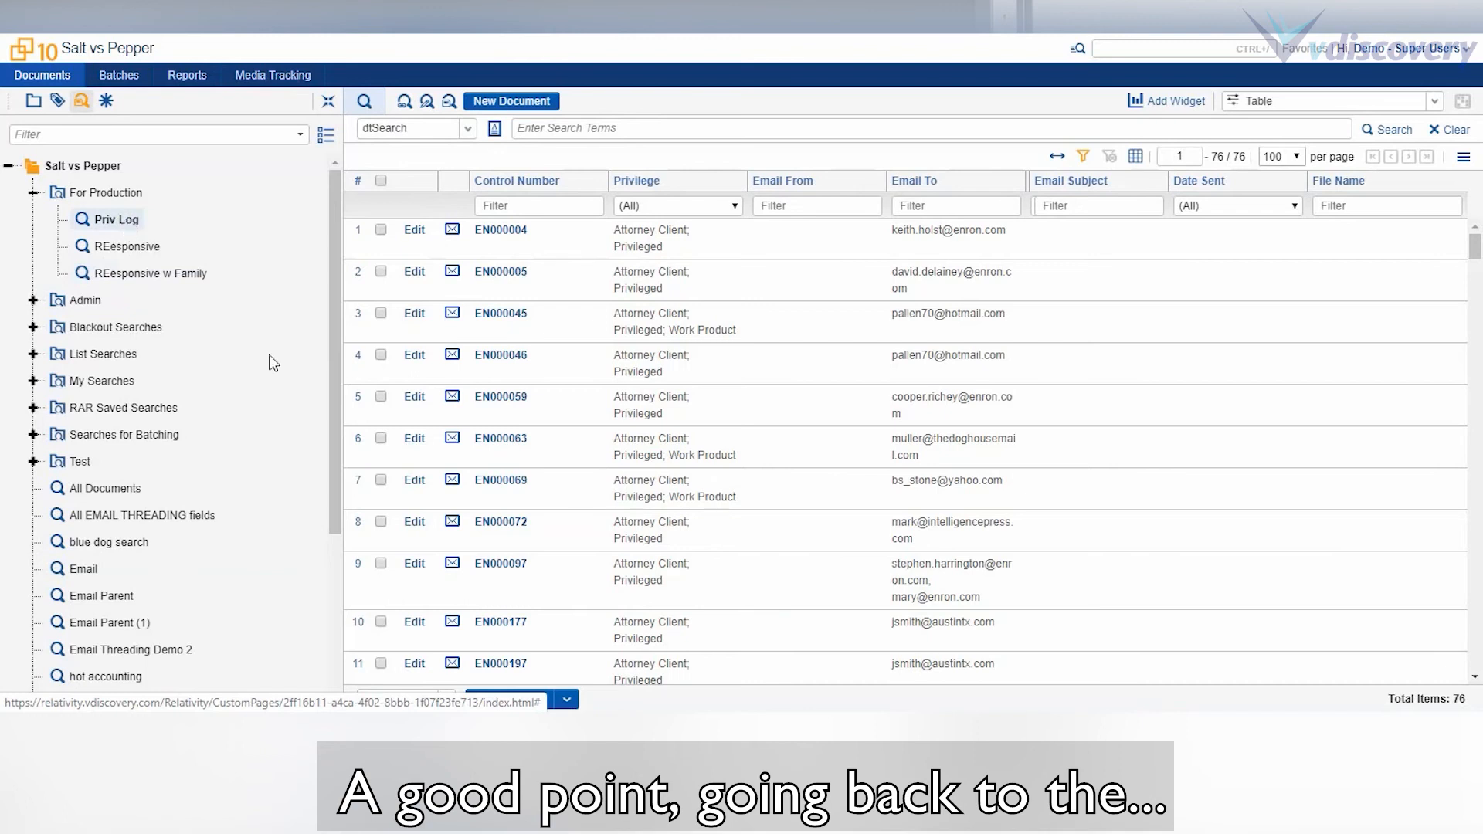
# Widen the Email CC, Email From and Email To columns in the Priv Log results and review the listed email addresses
pyautogui.moveTo(1027, 181); pyautogui.dragTo(1106, 183)
pyautogui.moveTo(889, 186); pyautogui.dragTo(919, 184)
pyautogui.moveTo(1064, 186); pyautogui.dragTo(1102, 189)
pyautogui.scroll(-10, 1046, 409)
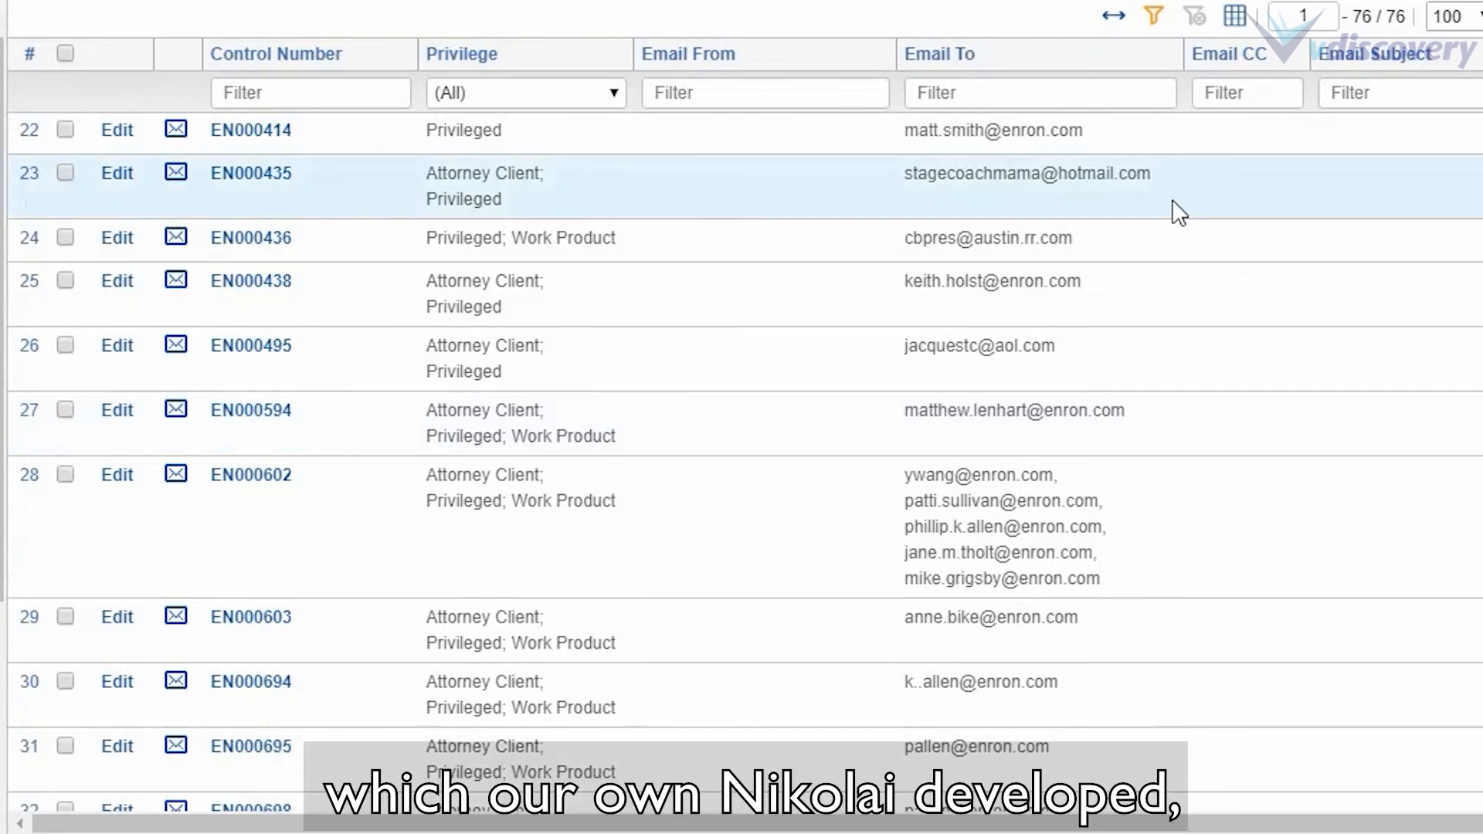
pyautogui.scroll(-2, 1189, 218)
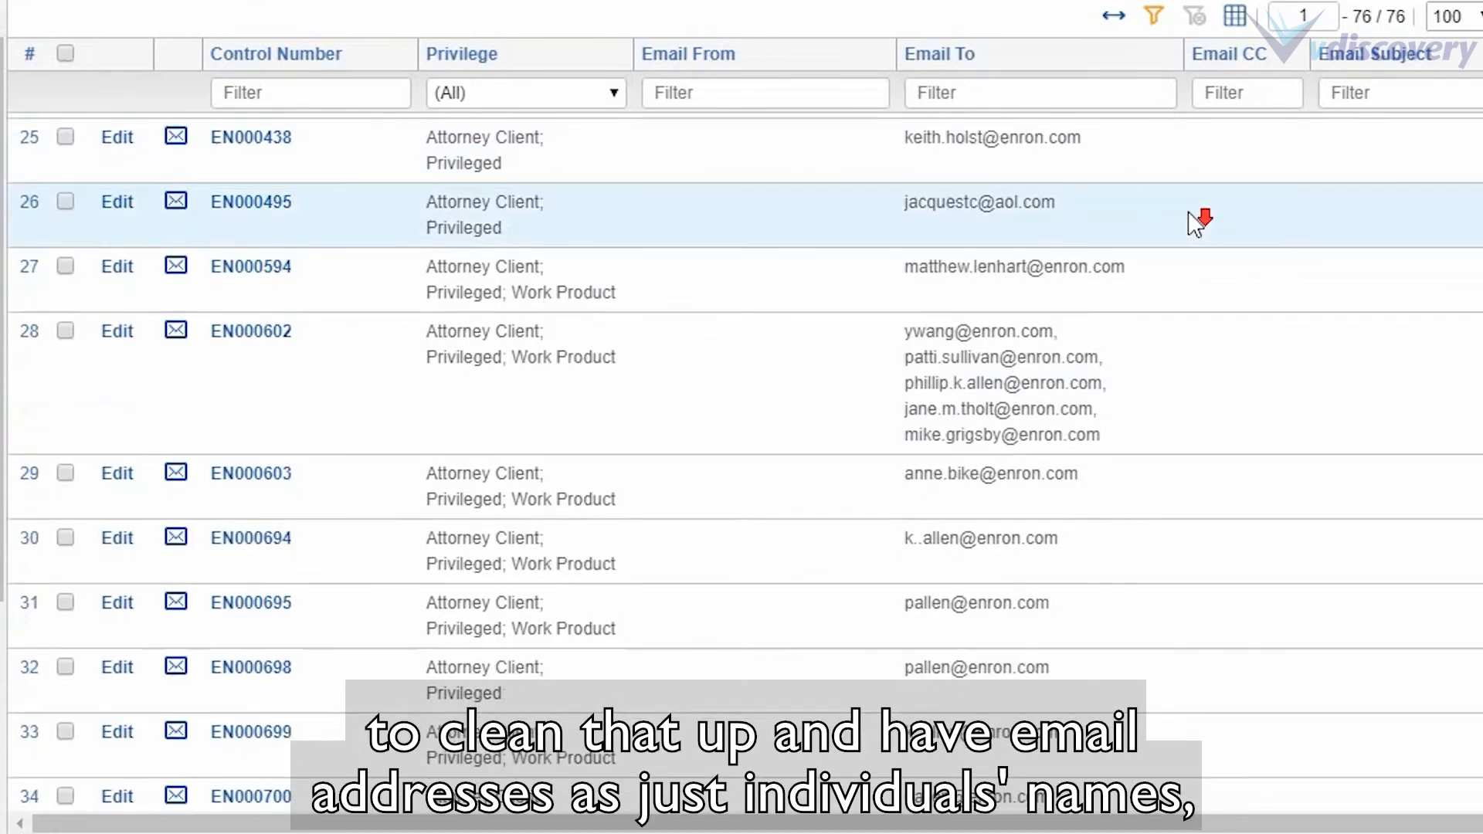